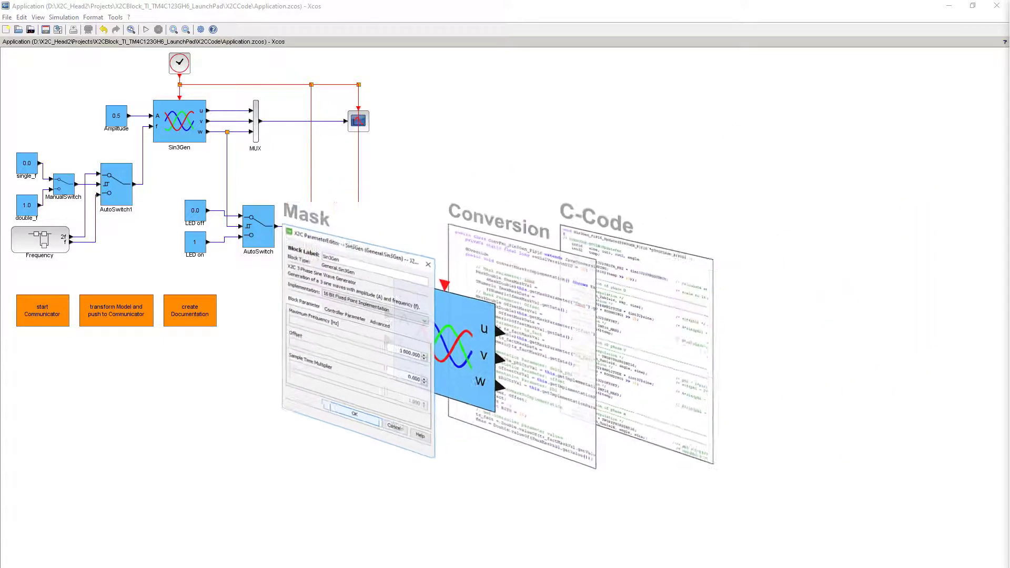
Step: Add a Sin3Gen block from the X2C General library to the diagram, then delete it
left_click(39, 19)
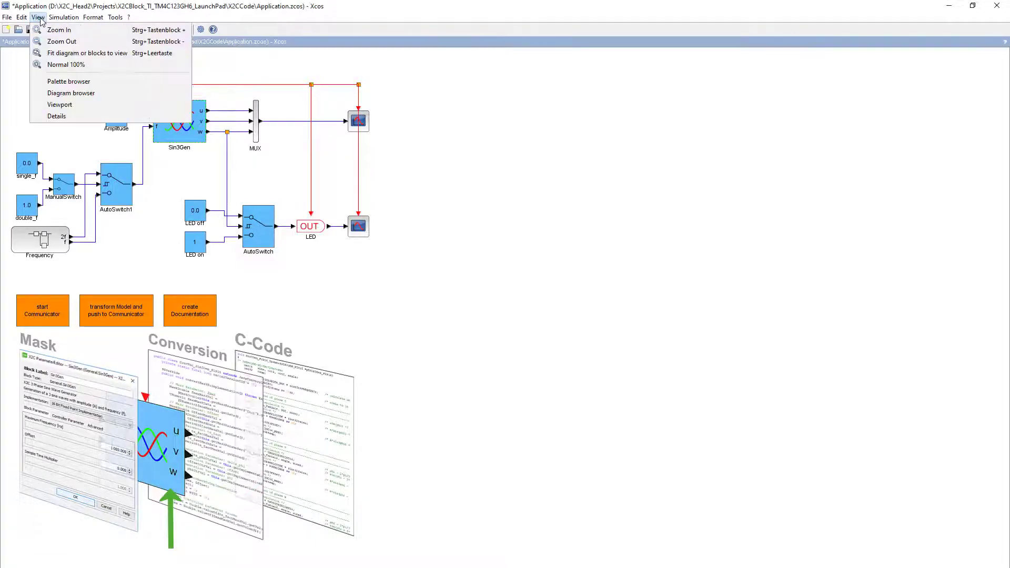
left_click(46, 80)
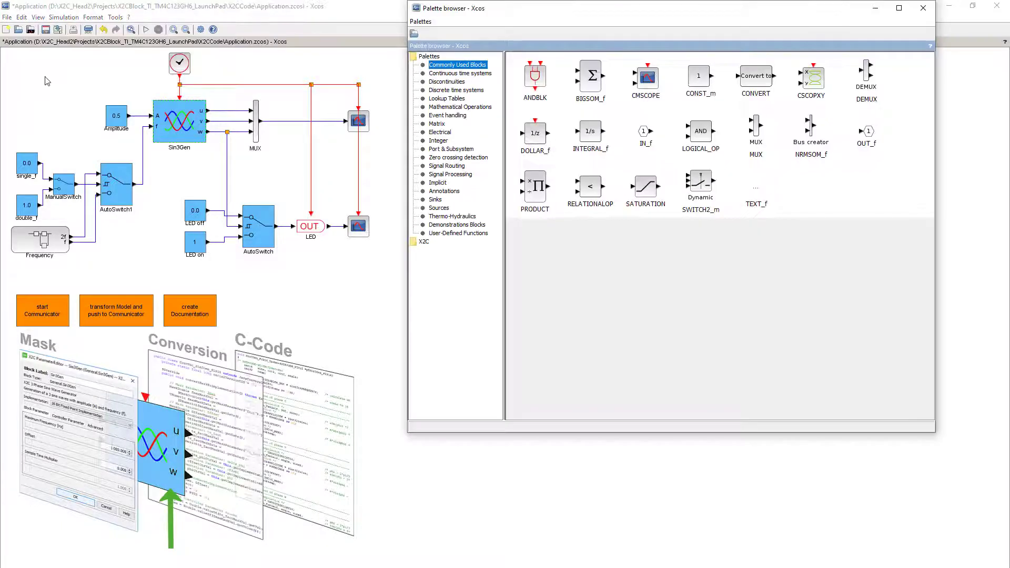
left_click(424, 242)
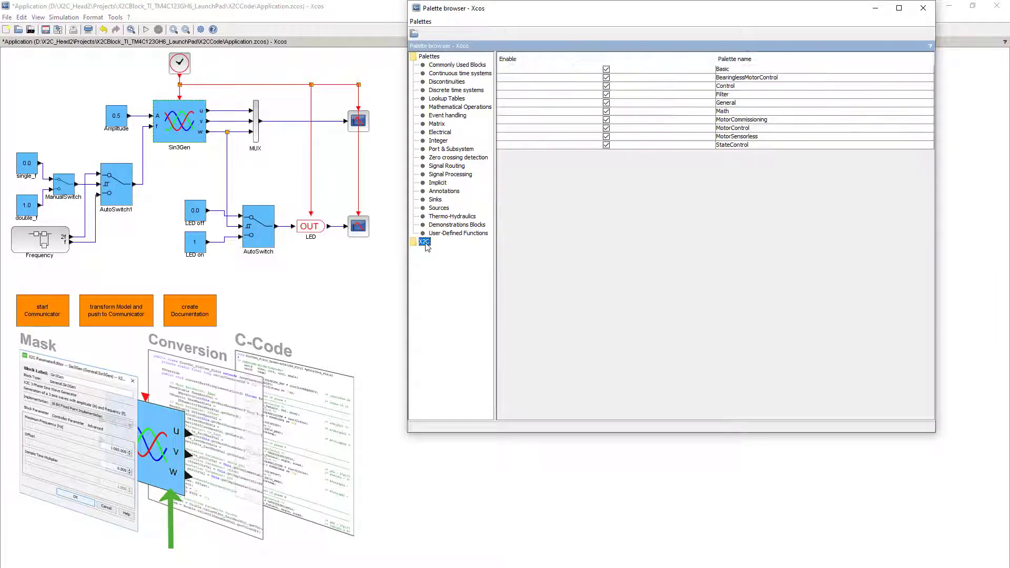
left_click(438, 283)
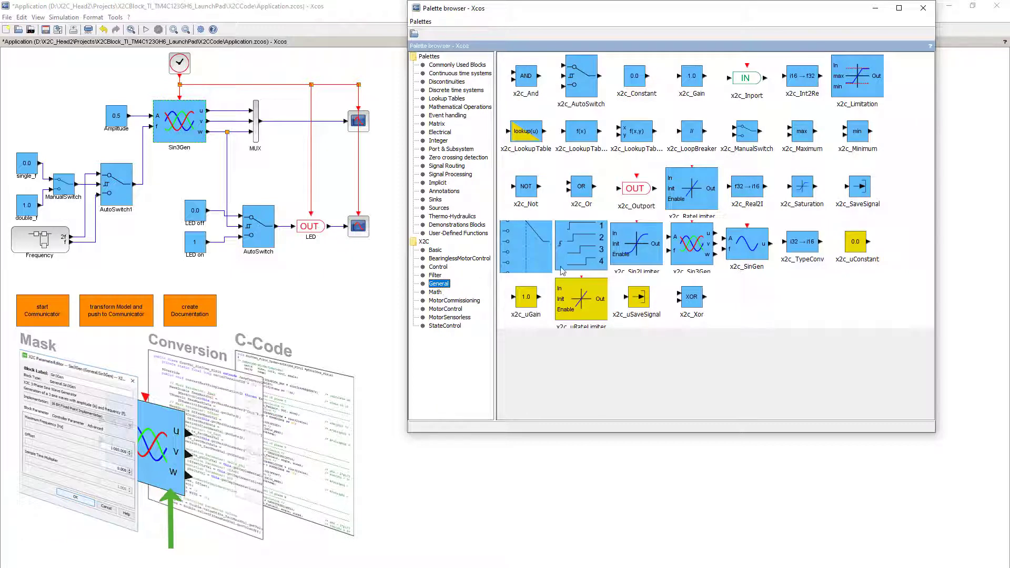
left_click(704, 247)
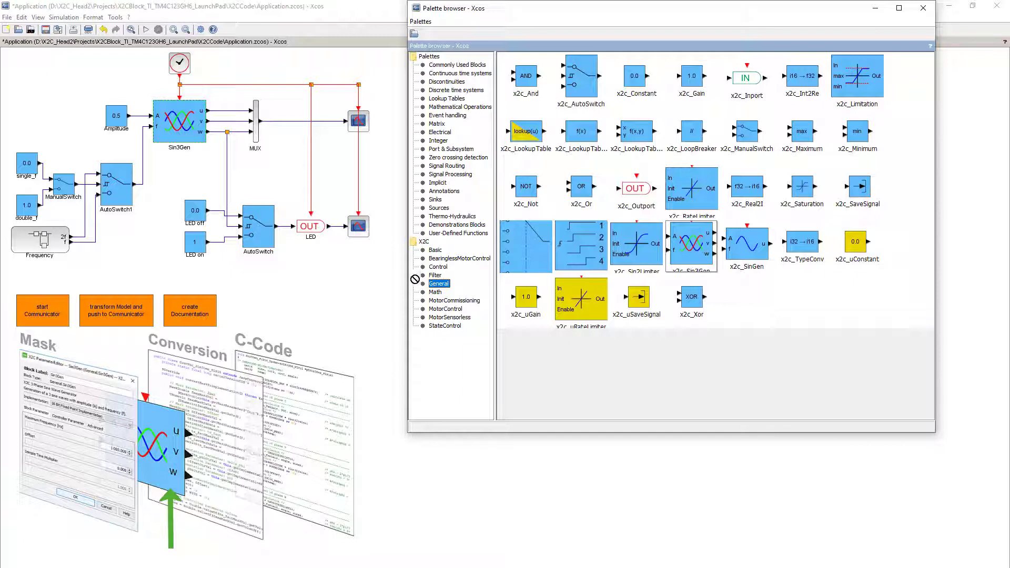
left_click_drag(704, 248, 309, 312)
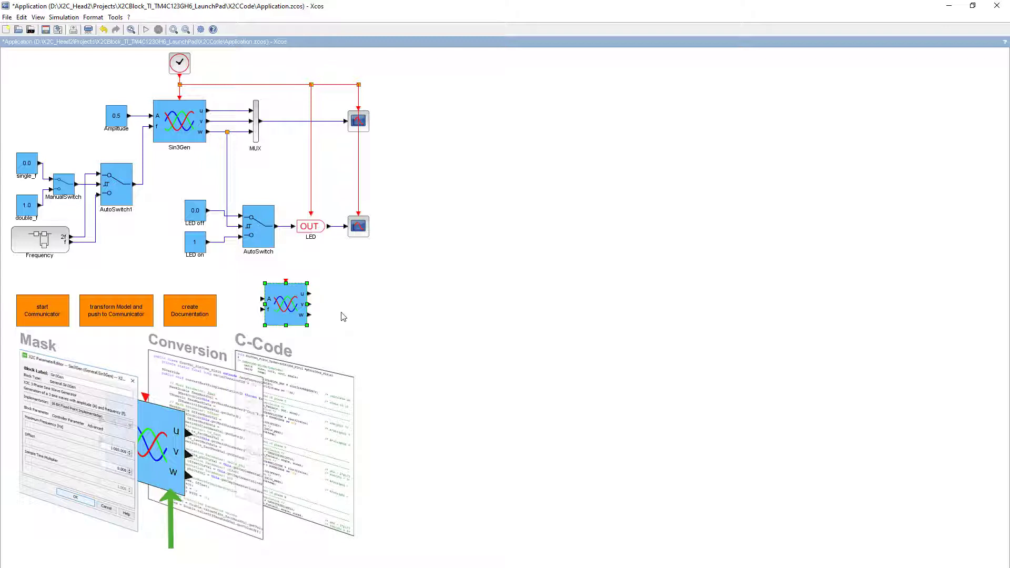
right_click(286, 311)
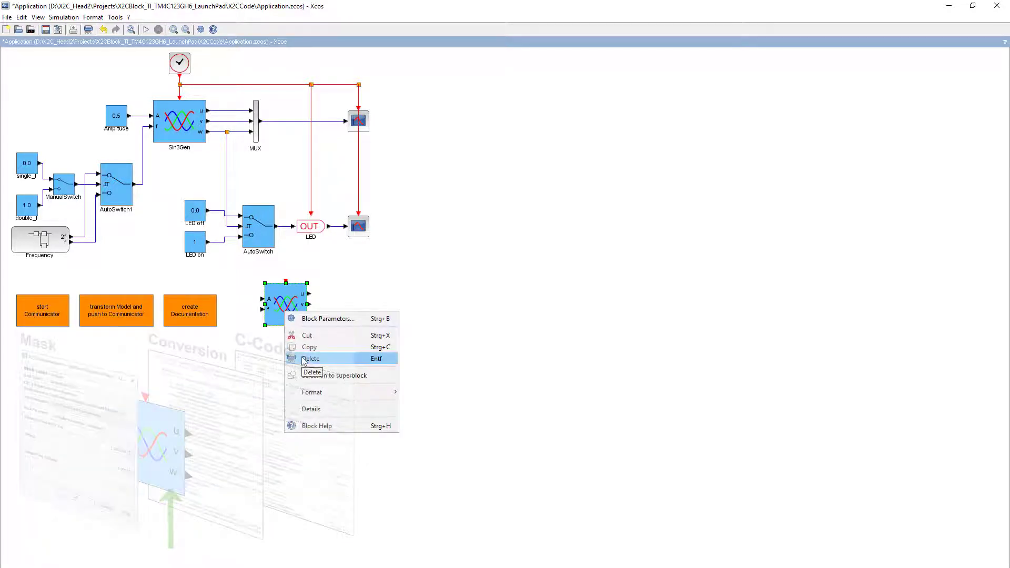
left_click(309, 358)
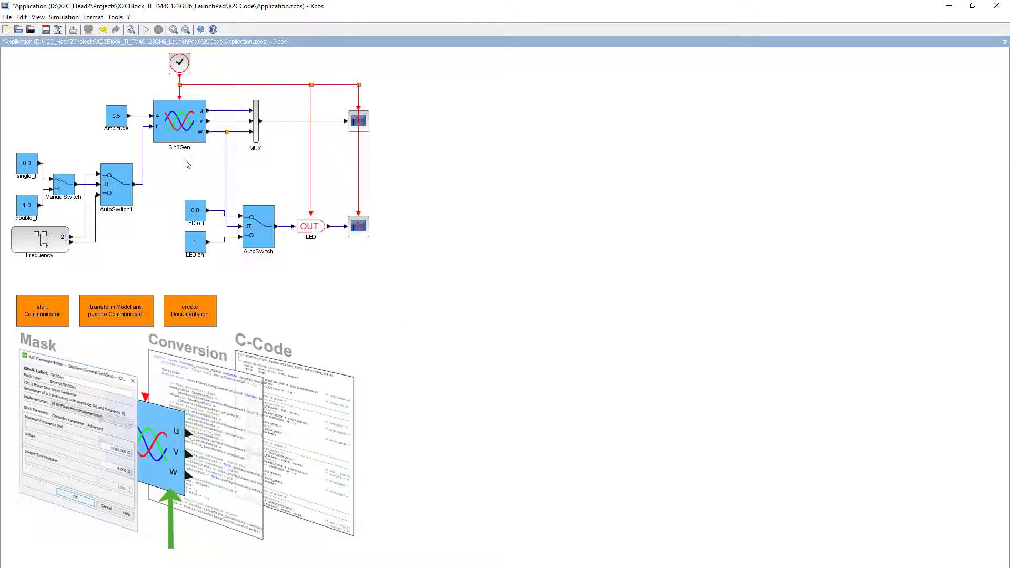
Step: Relabel the existing three-phase sine generator block as Sin3GenTest
double_click(192, 133)
type("Sin3Gen")
left_click_drag(190, 65, 545, 83)
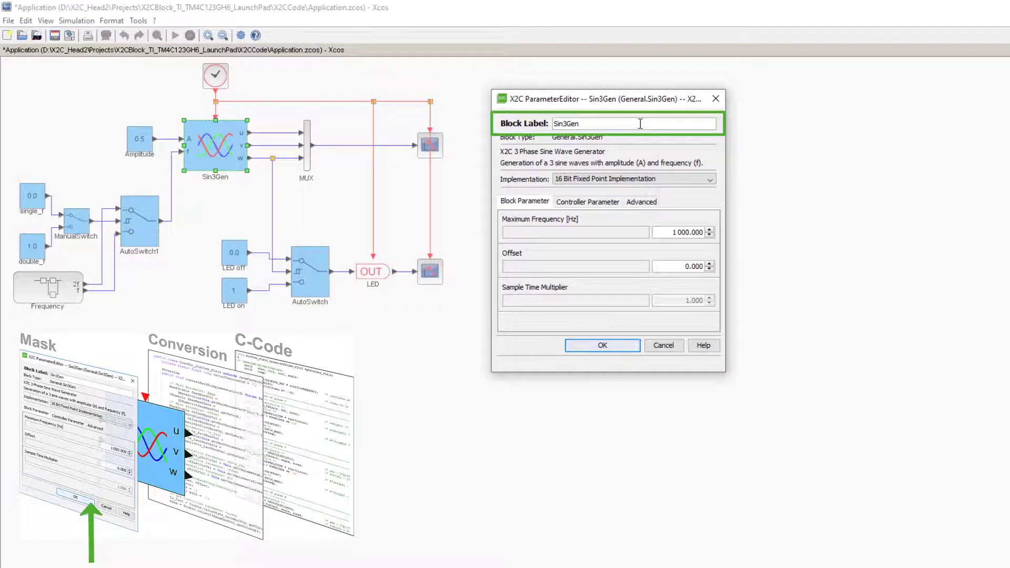
type("Test")
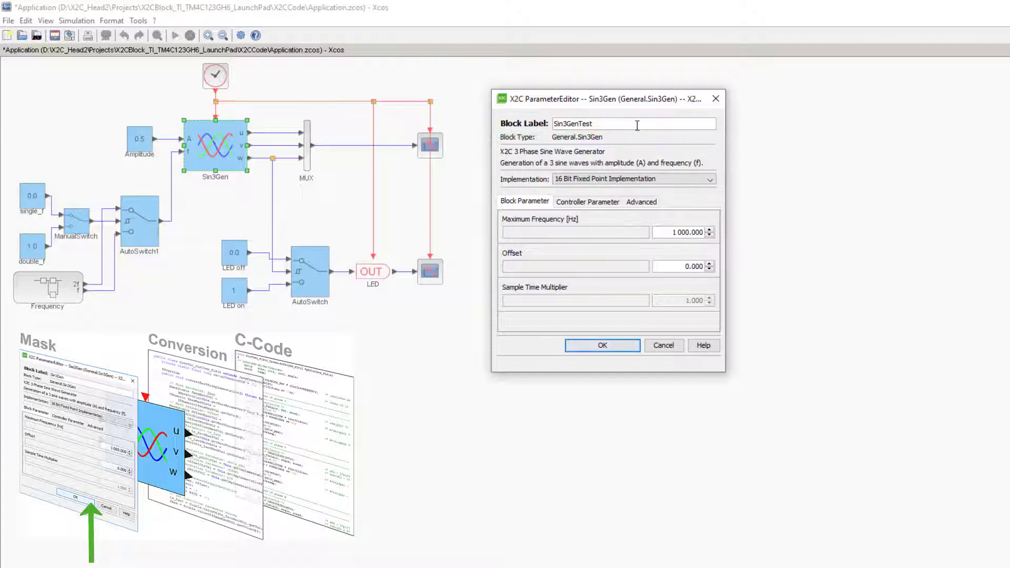
left_click(602, 345)
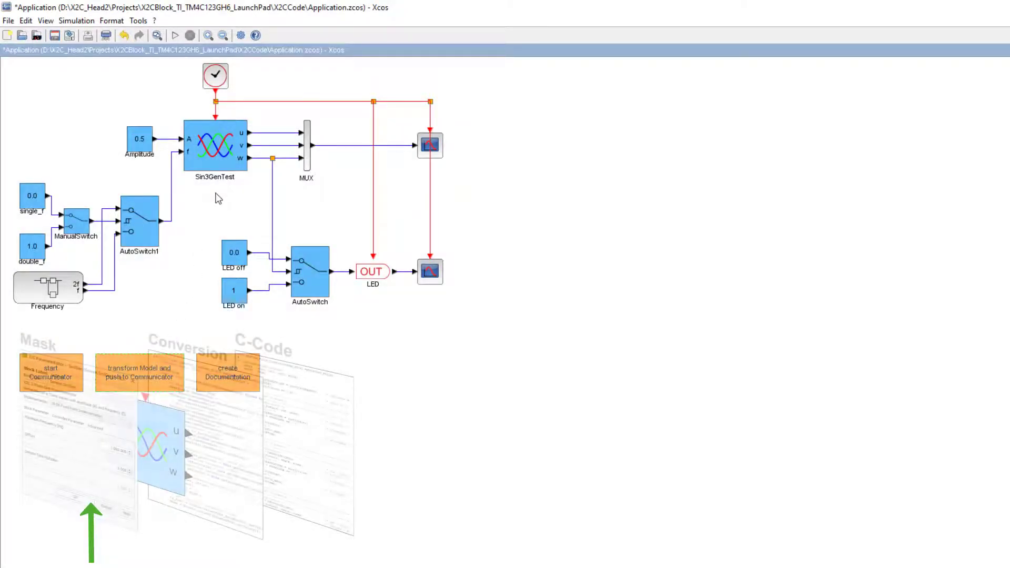
Step: Remove 'Test' from the block label, keeping the 16 Bit Fixed Point implementation
double_click(215, 154)
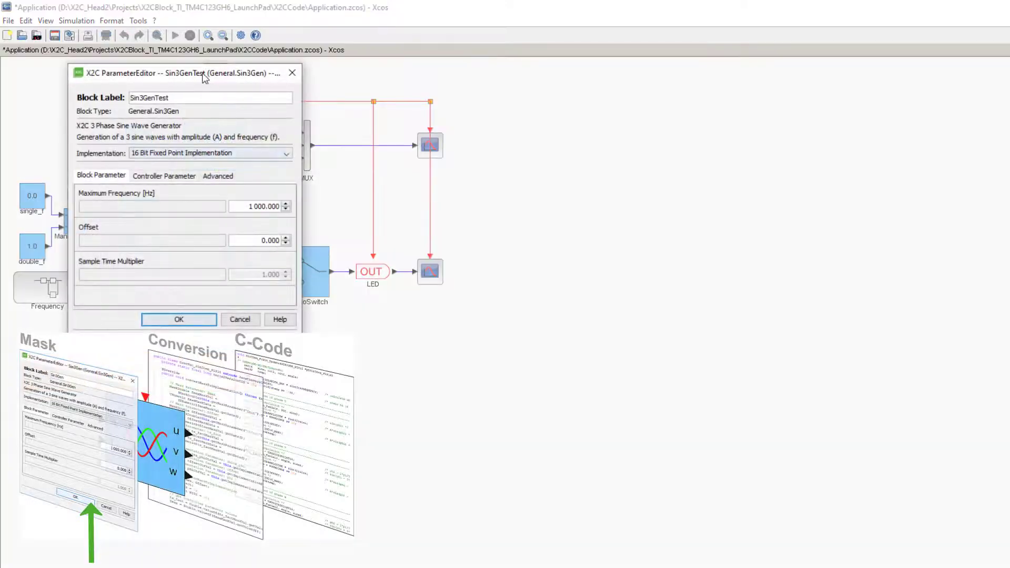
left_click_drag(204, 76, 600, 82)
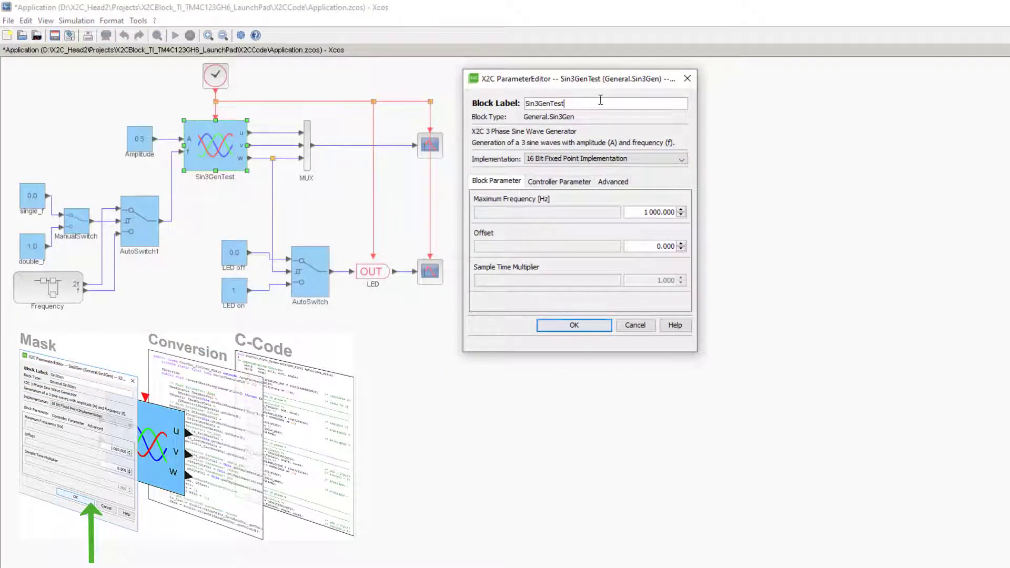
key("BackSpace")
key("BackSpace")
key("BackSpace")
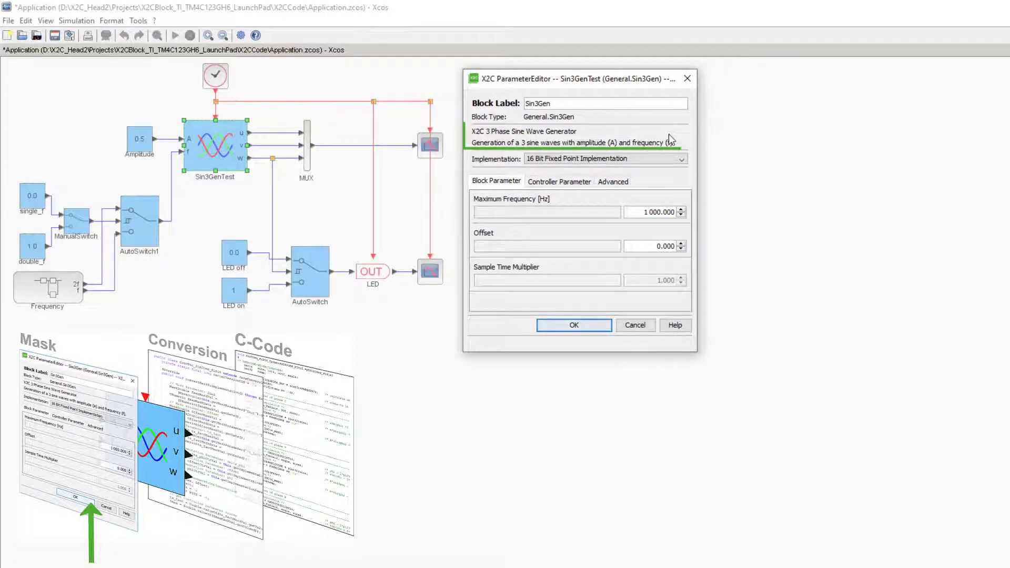
mouse_move(604, 158)
left_click(682, 160)
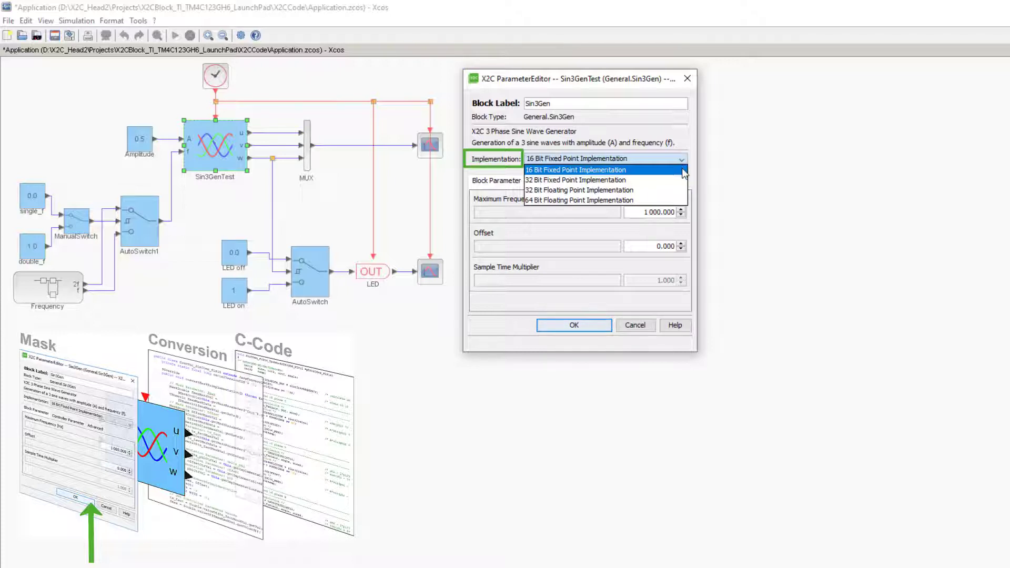
left_click(683, 171)
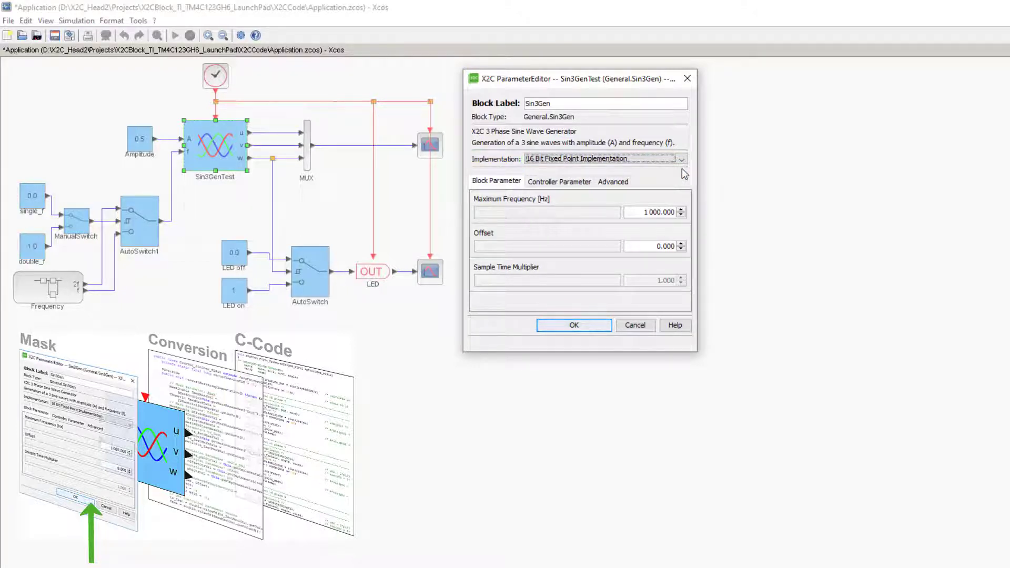
Step: Nudge Maximum Frequency up and down, leaving it at 1000 Hz
left_click(600, 214)
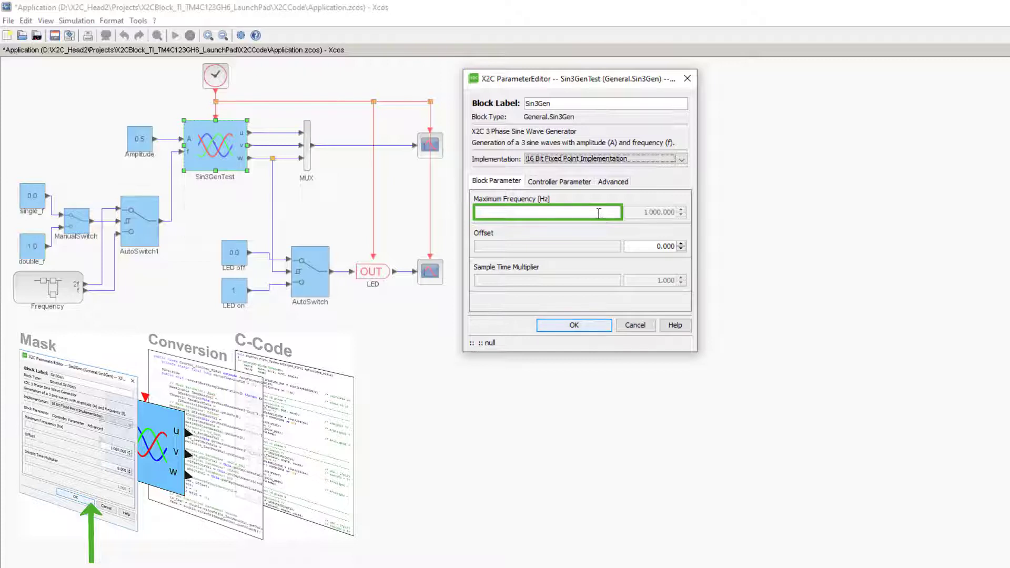
left_click(649, 213)
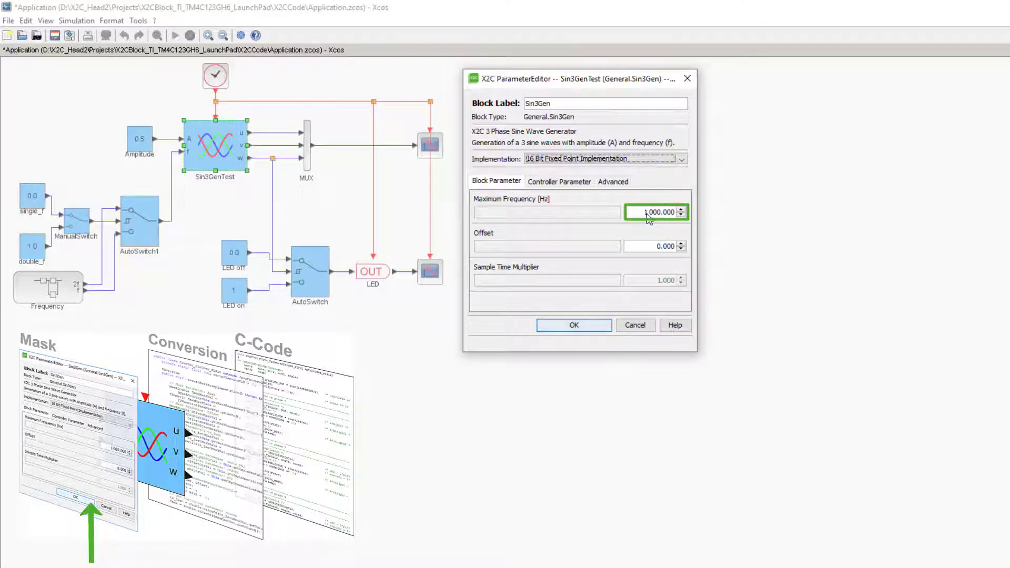
left_click(682, 209)
left_click(682, 215)
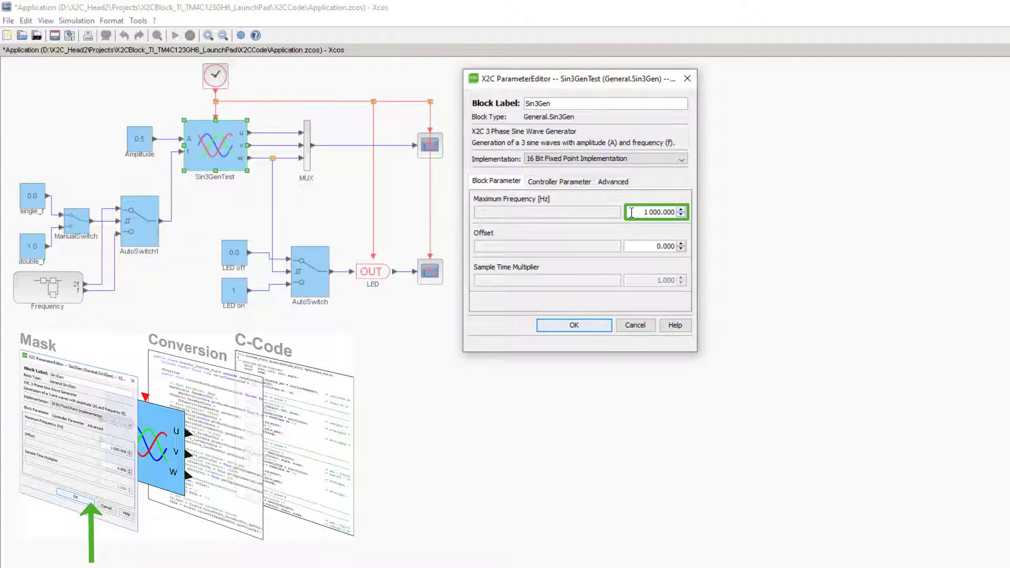
key("Return")
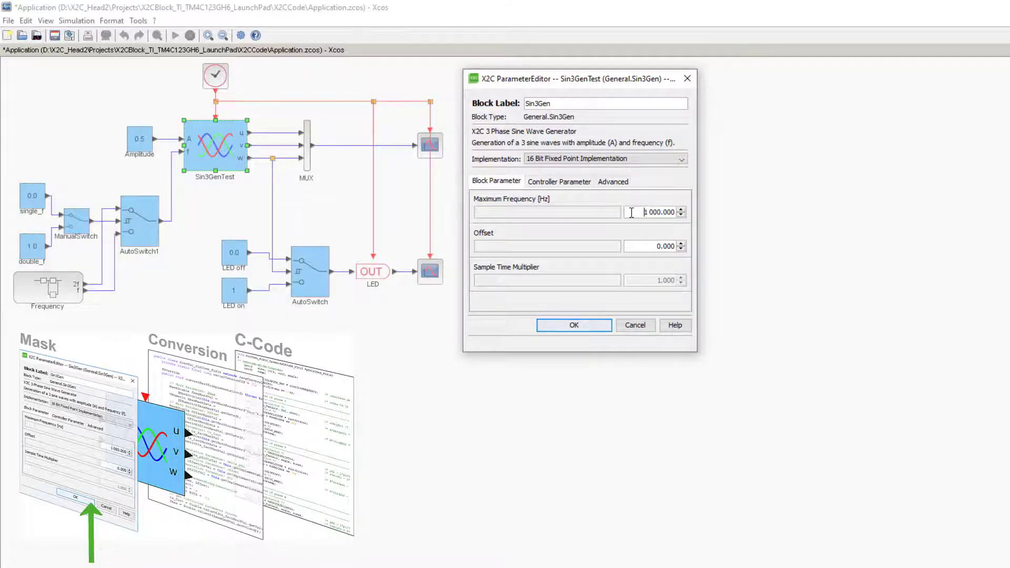
Step: Format Maximum Frequency with 0 fraction digits and step 10, then test it back to 1 000
right_click(631, 212)
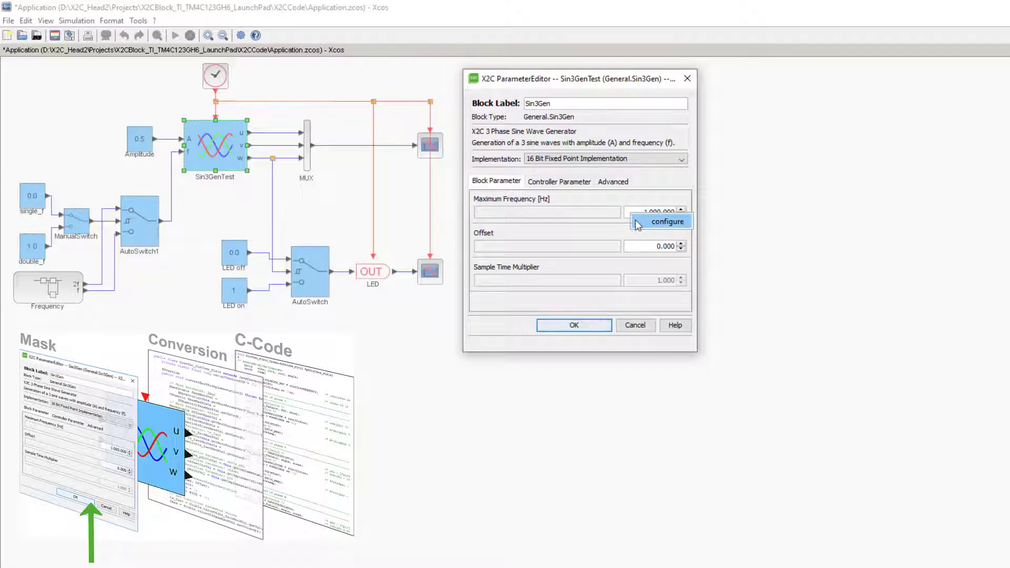
left_click(666, 222)
mouse_move(189, 79)
left_mouse_down()
mouse_move(480, 100)
mouse_move(821, 79)
left_mouse_up()
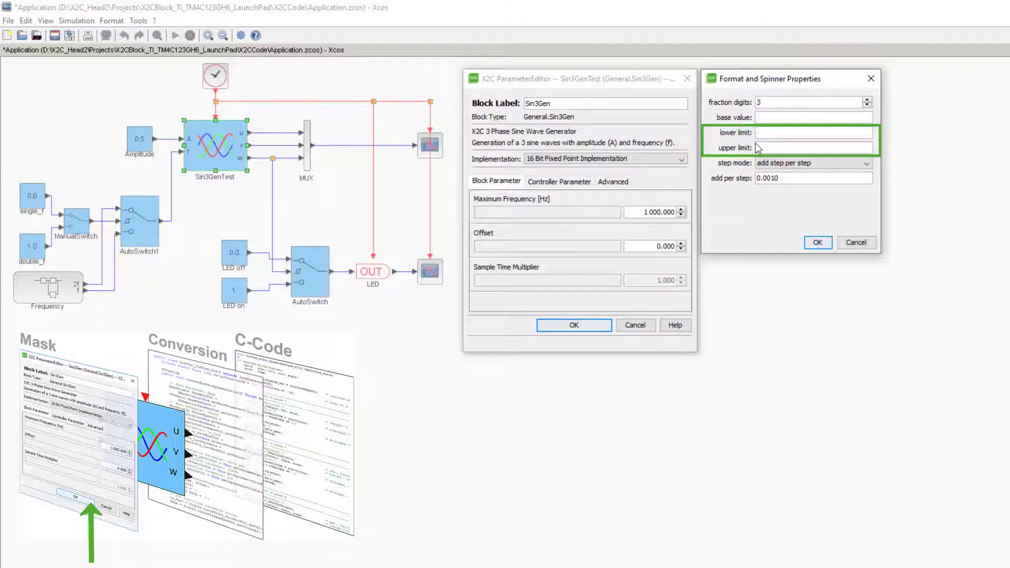
left_click(866, 163)
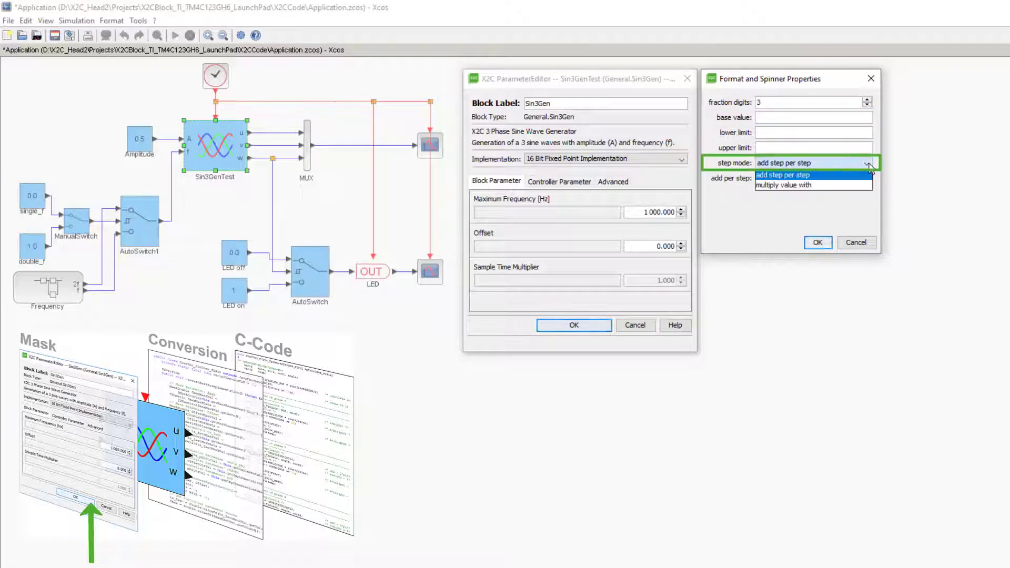
left_click(868, 164)
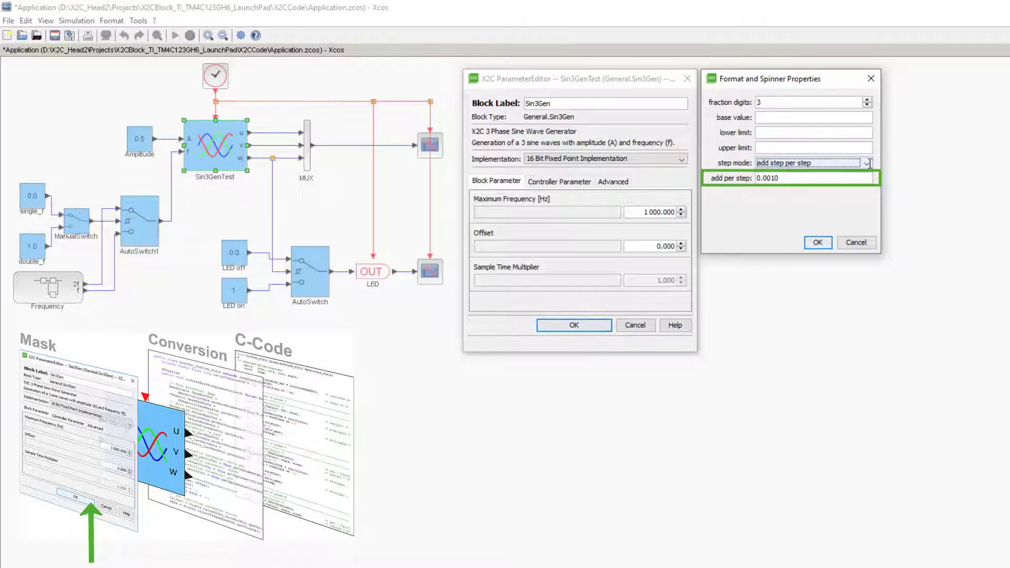
left_click(774, 102)
double_click(774, 103)
type("0")
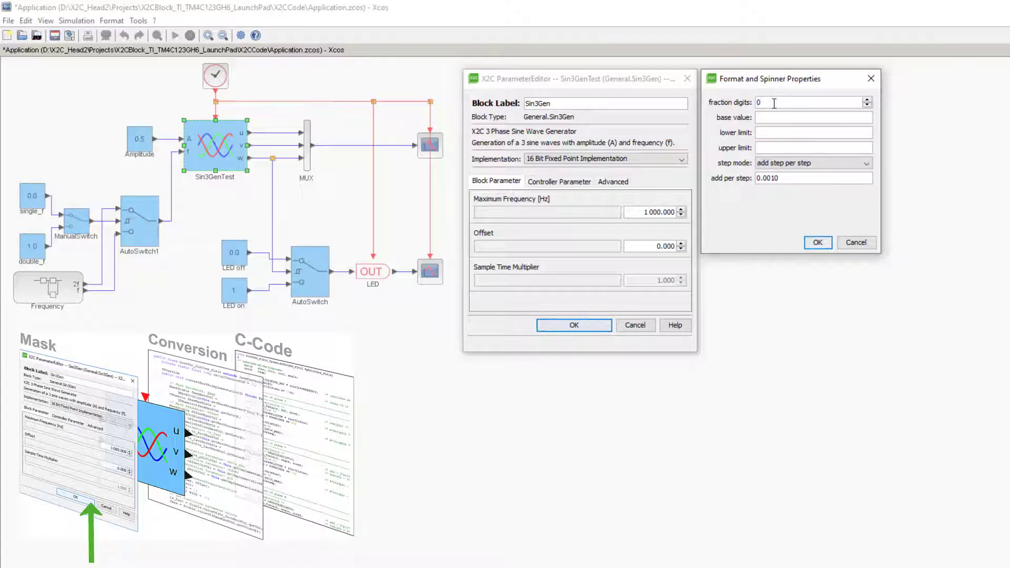
double_click(767, 178)
type("10")
left_click(817, 242)
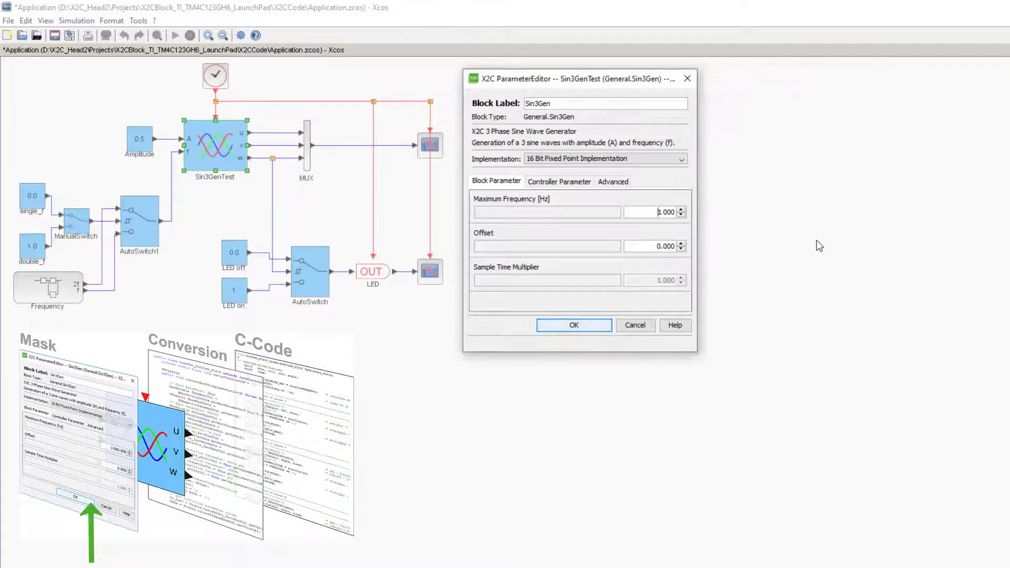
left_click(681, 210)
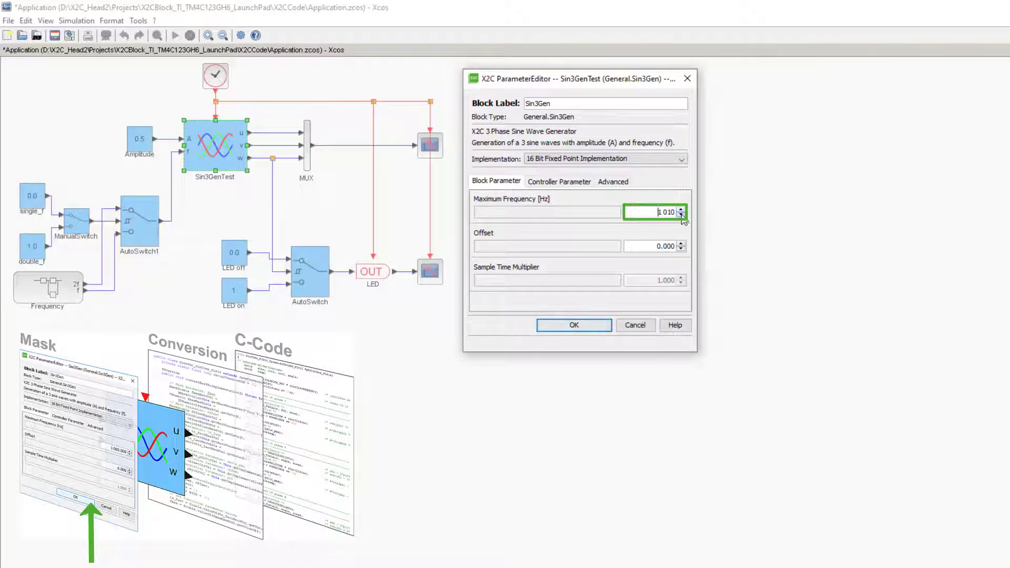
left_click(681, 215)
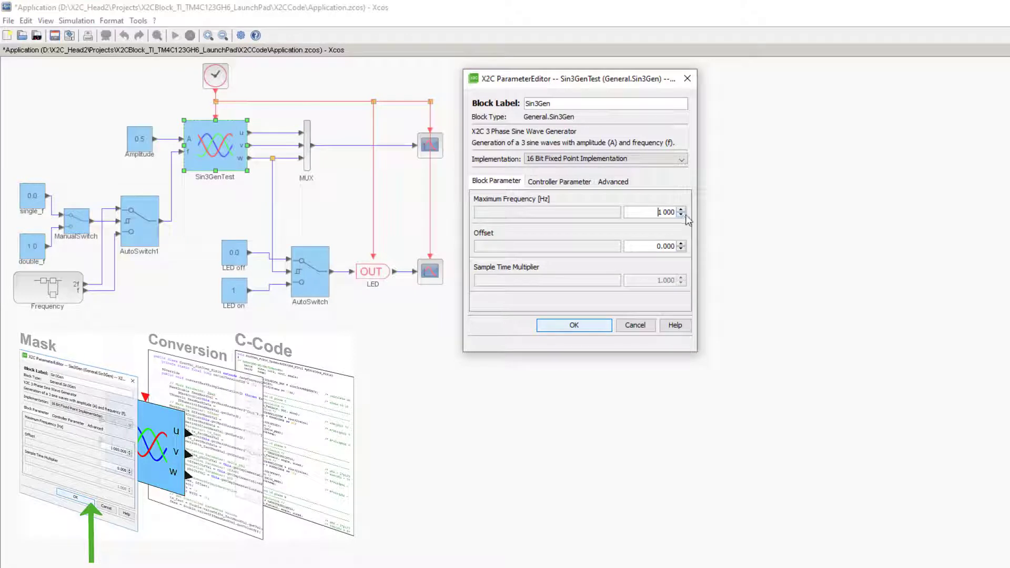
Step: Show the Controller Parameter tab with delta_phi 6554 and offset 0
left_click(589, 182)
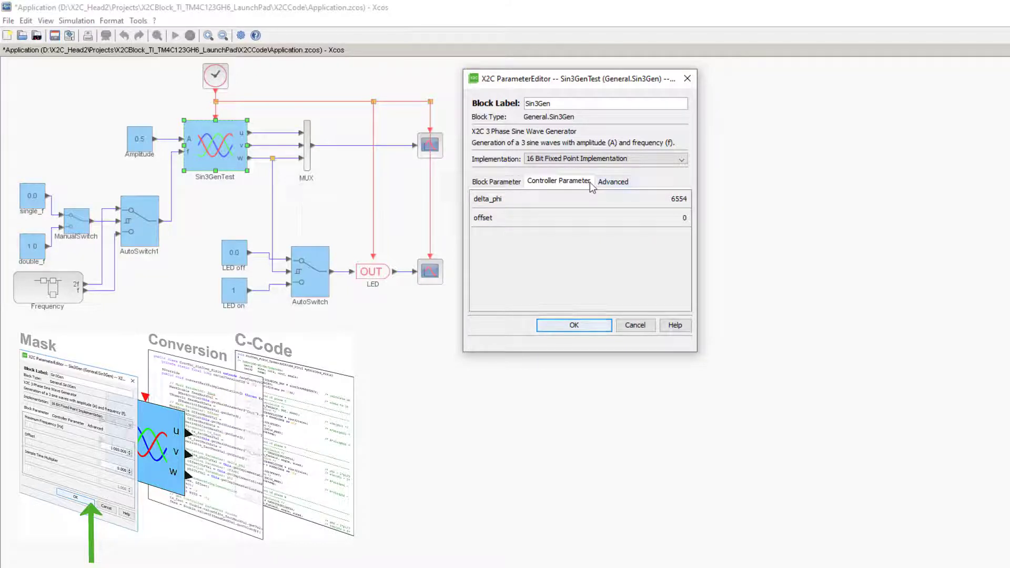
Step: On the Advanced tab, enable Static Parameter ID and set it to 11
left_click(614, 182)
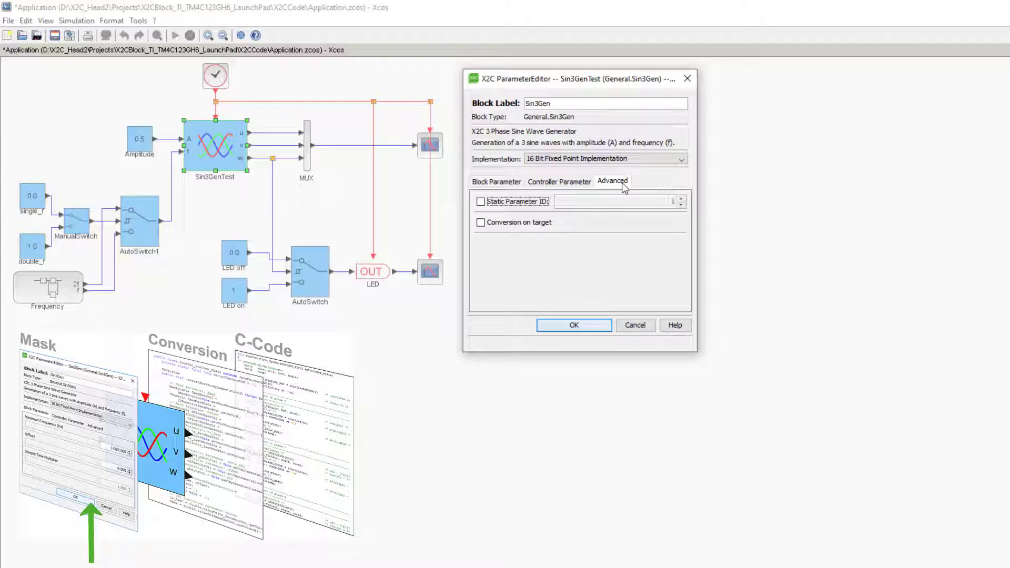
left_click(480, 202)
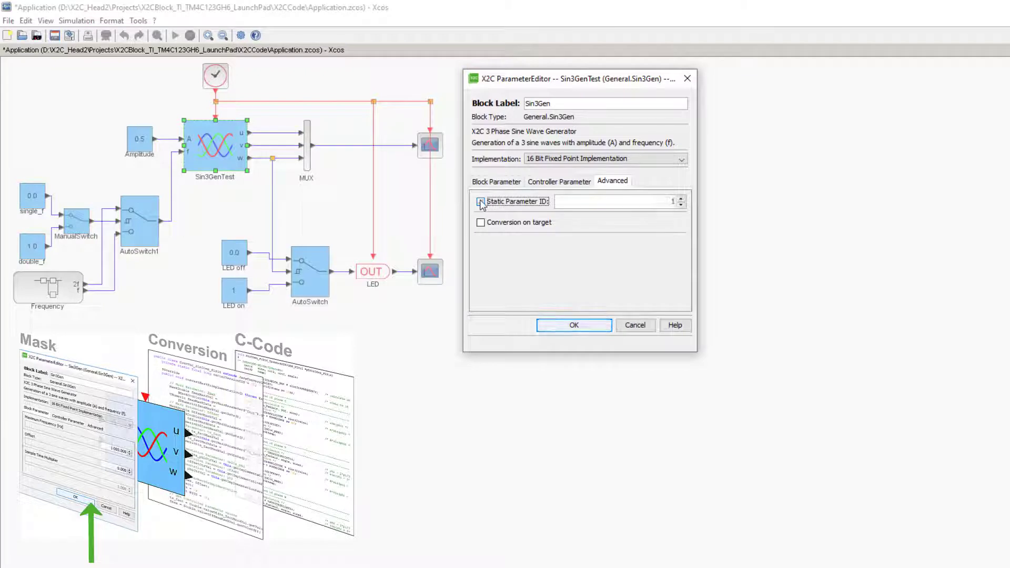
double_click(652, 202)
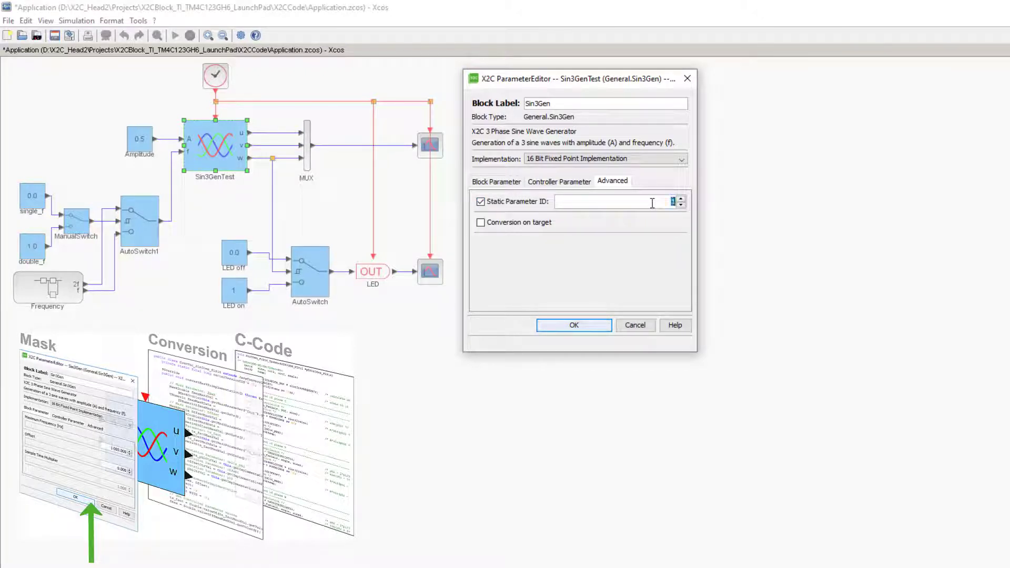
type("11")
Step: Enable Conversion on target in the Sin3Gen block's Advanced settings
left_click(480, 222)
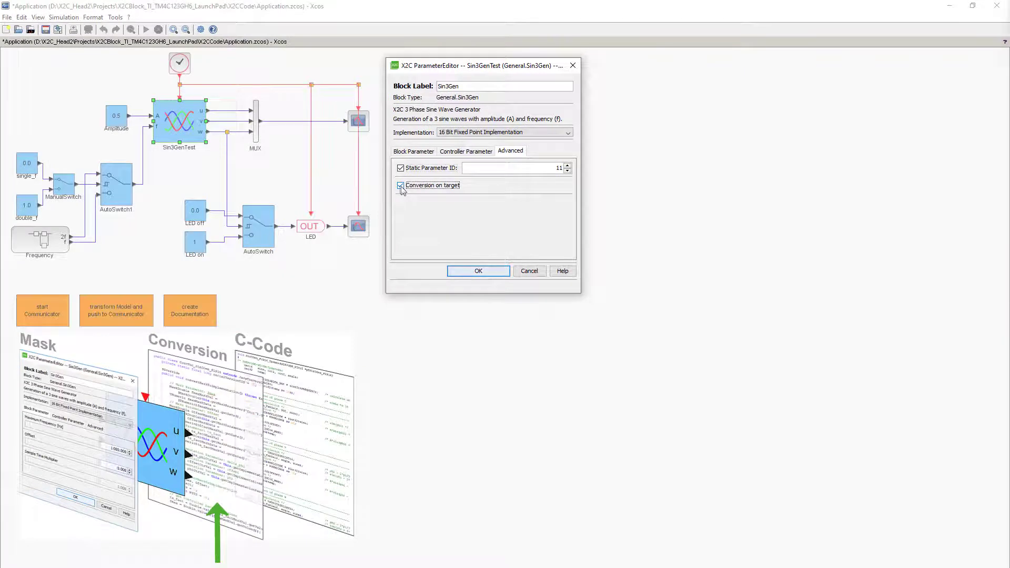
Step: Close the parameter editor, resize Xcos to half screen, and focus ConvFnc_Sin3Gen_FiP16.java
left_click(524, 272)
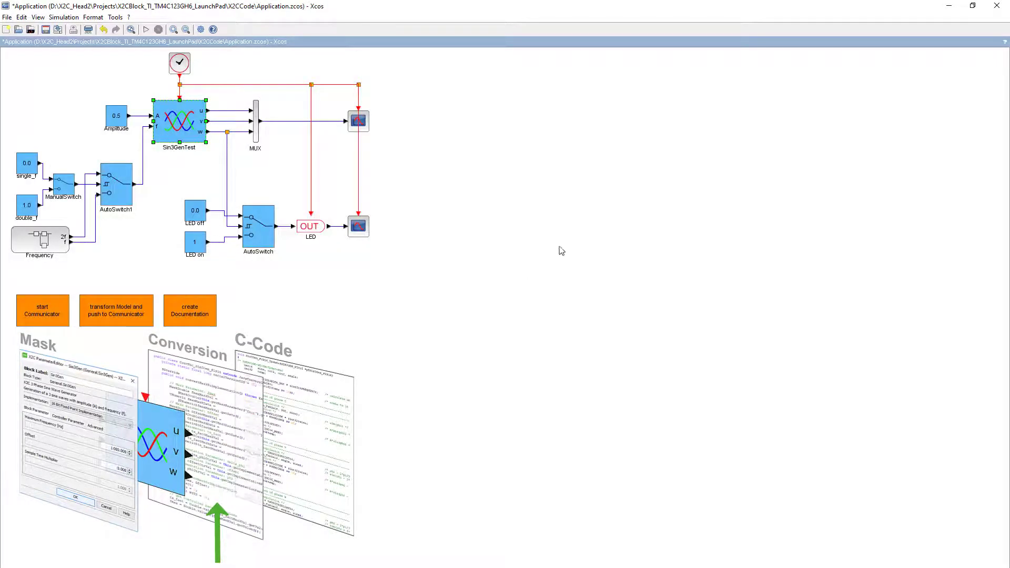
left_click(972, 6)
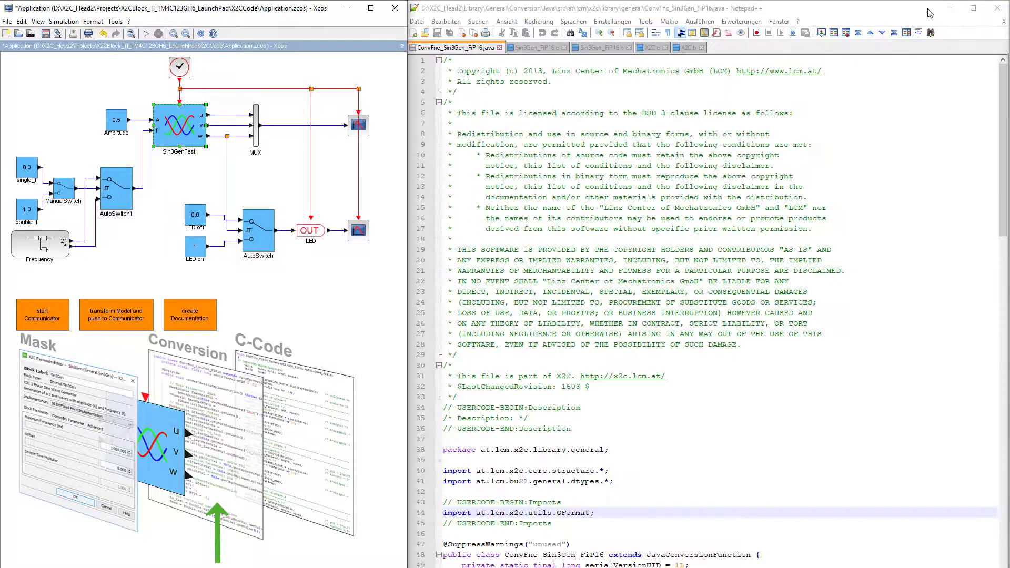
left_click(929, 12)
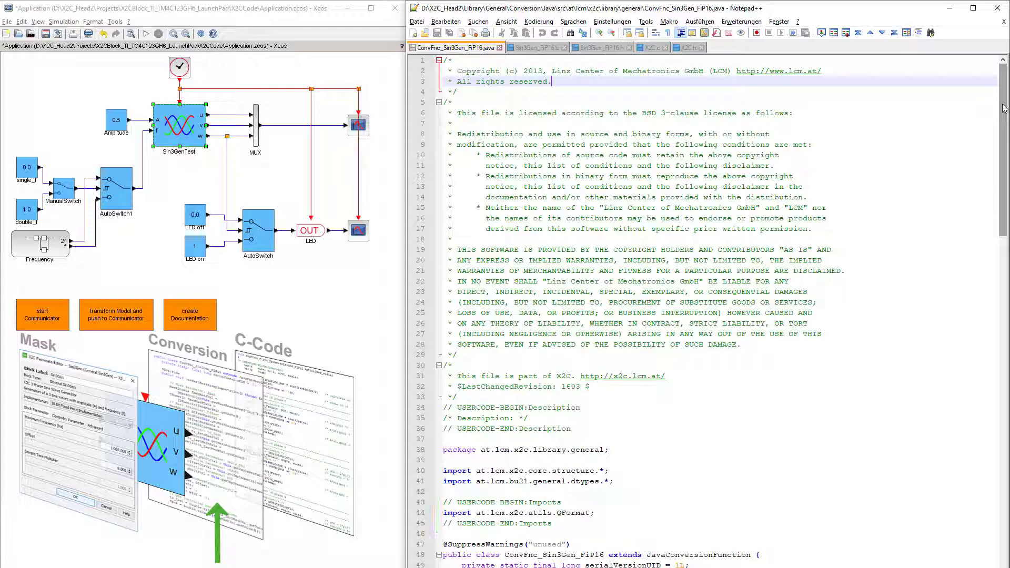
left_click_drag(1001, 106, 985, 257)
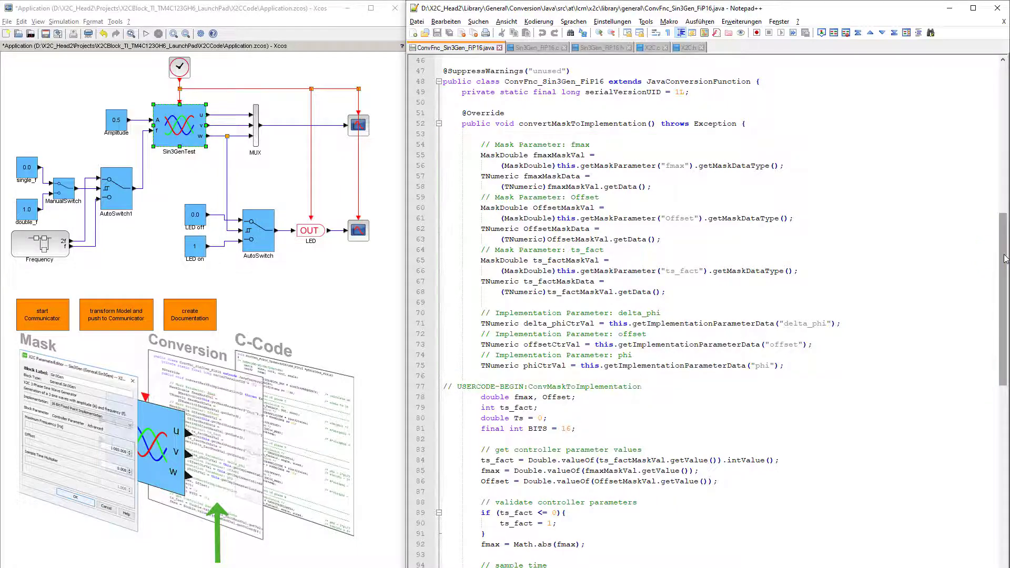
mouse_move(1005, 260)
left_mouse_down()
mouse_move(1005, 274)
mouse_move(1005, 258)
left_mouse_up()
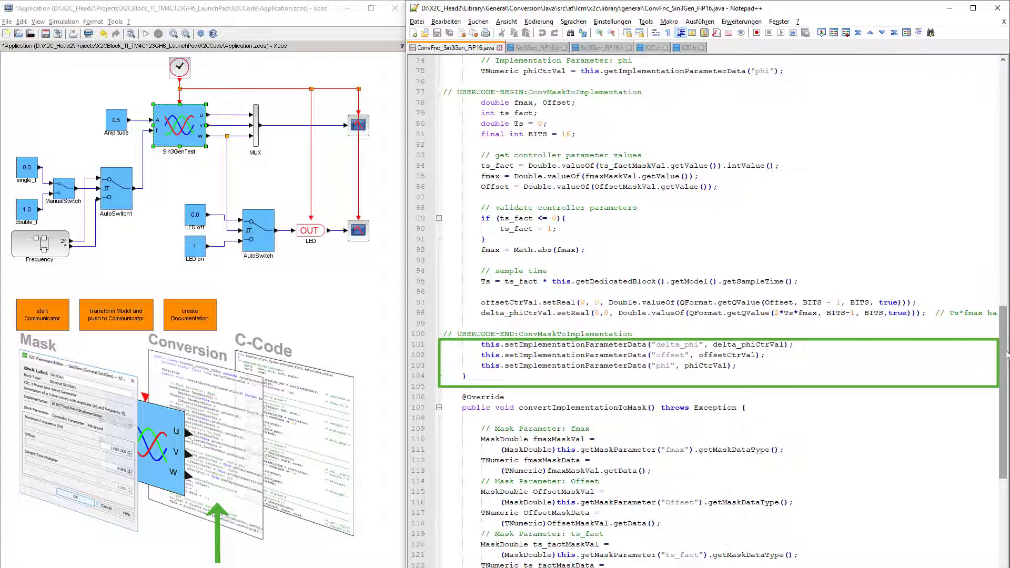
left_click_drag(1005, 351, 1004, 451)
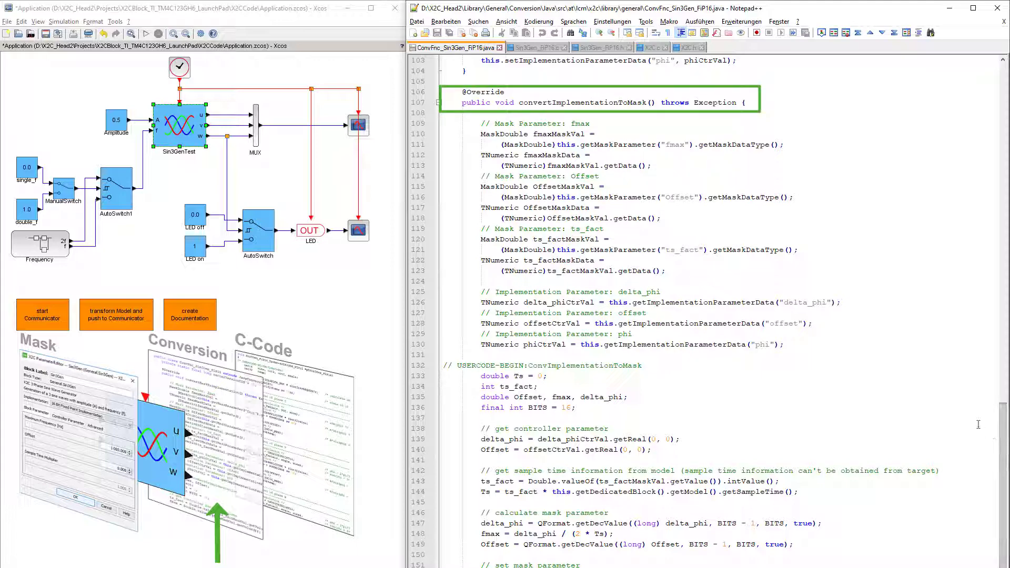
Step: Switch Notepad++ to the Sin3Gen_FiP16.c source file
left_click(544, 48)
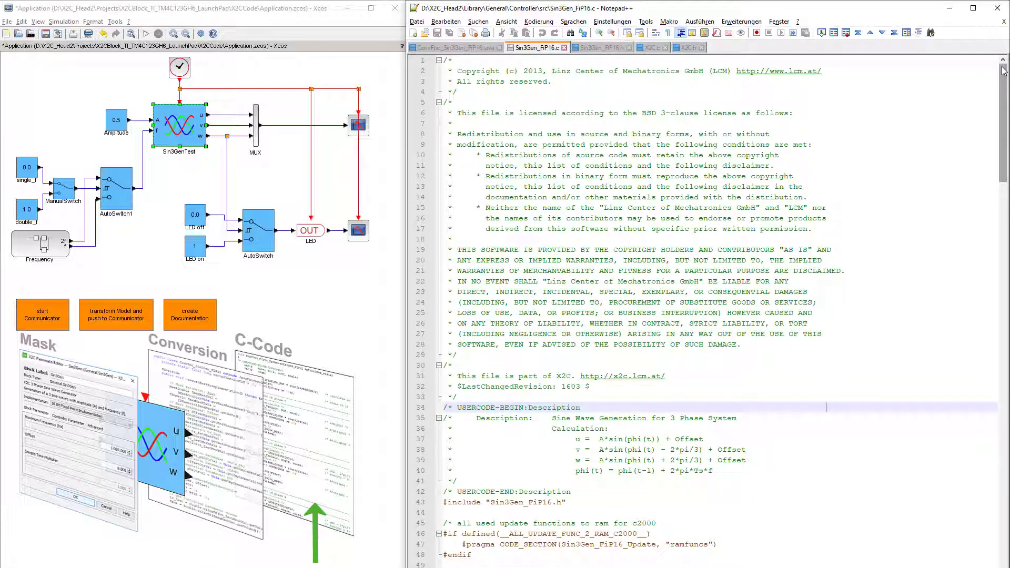
left_click_drag(1003, 70, 992, 139)
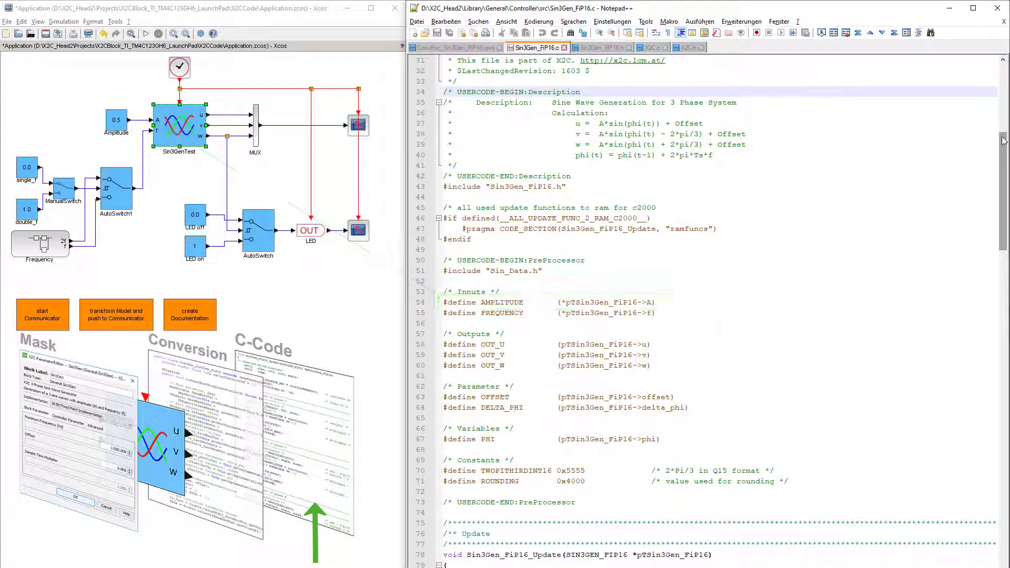
left_click_drag(1003, 139, 1003, 239)
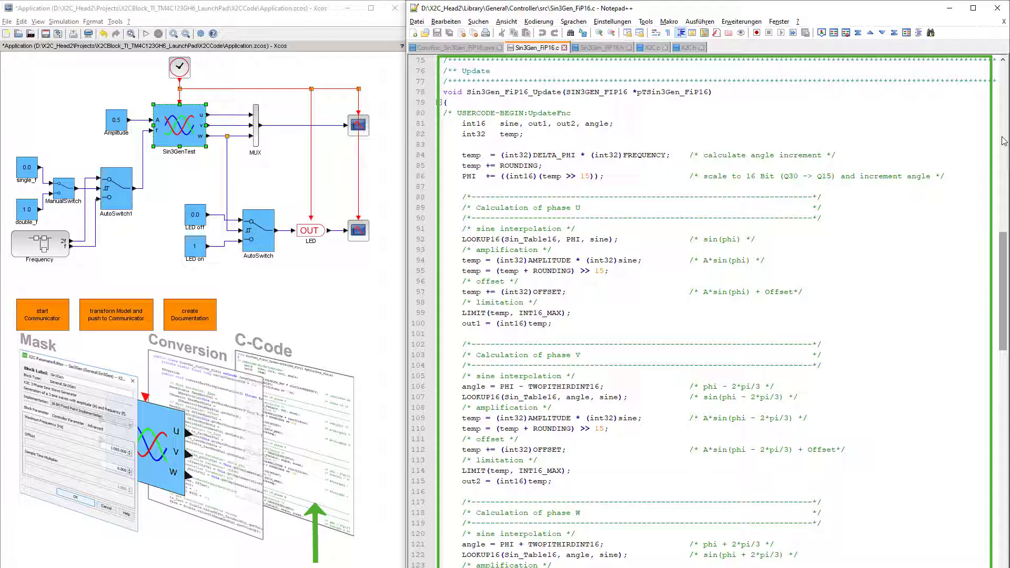
left_click_drag(1004, 245, 1004, 390)
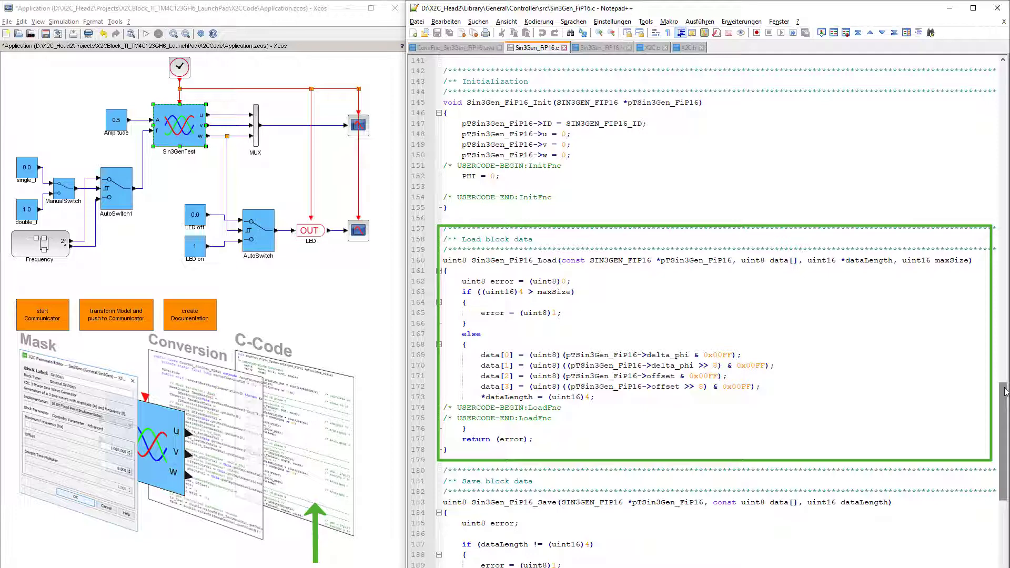
left_click_drag(1002, 390, 1002, 467)
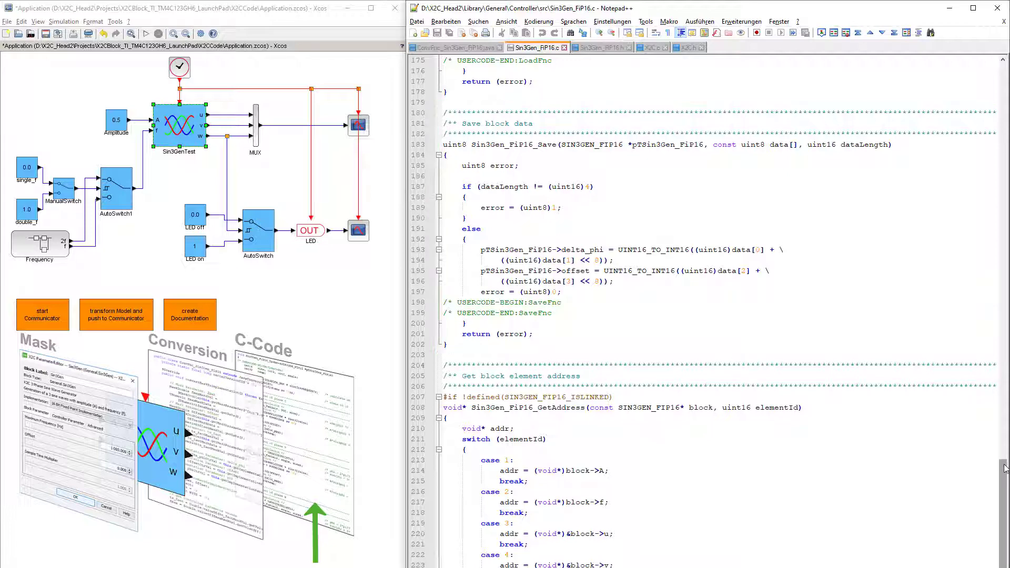
left_click_drag(1005, 469, 1005, 506)
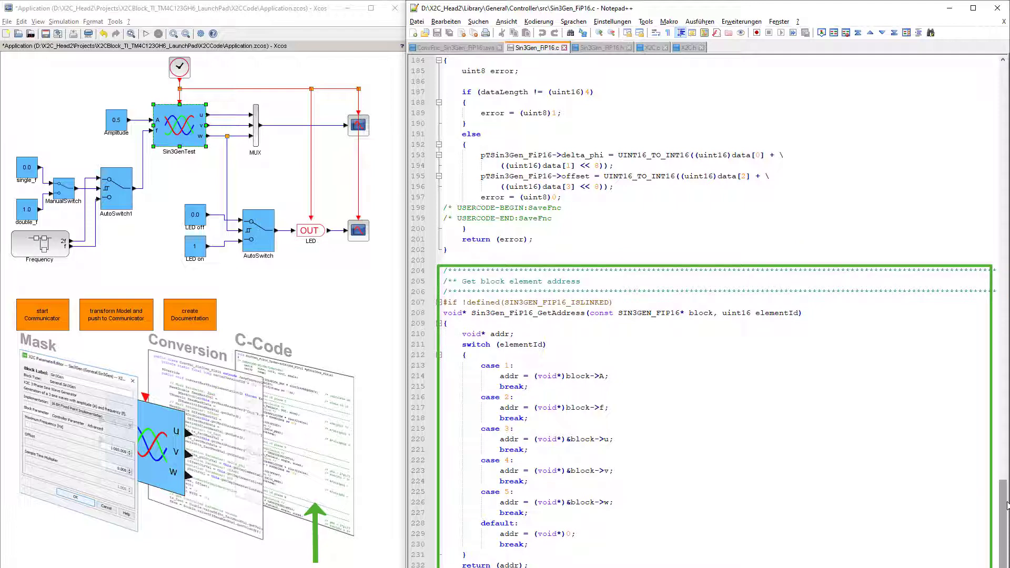
Step: View the Sin3Gen_FiP16.h header, then switch to the generated X2C.c file
left_click(610, 49)
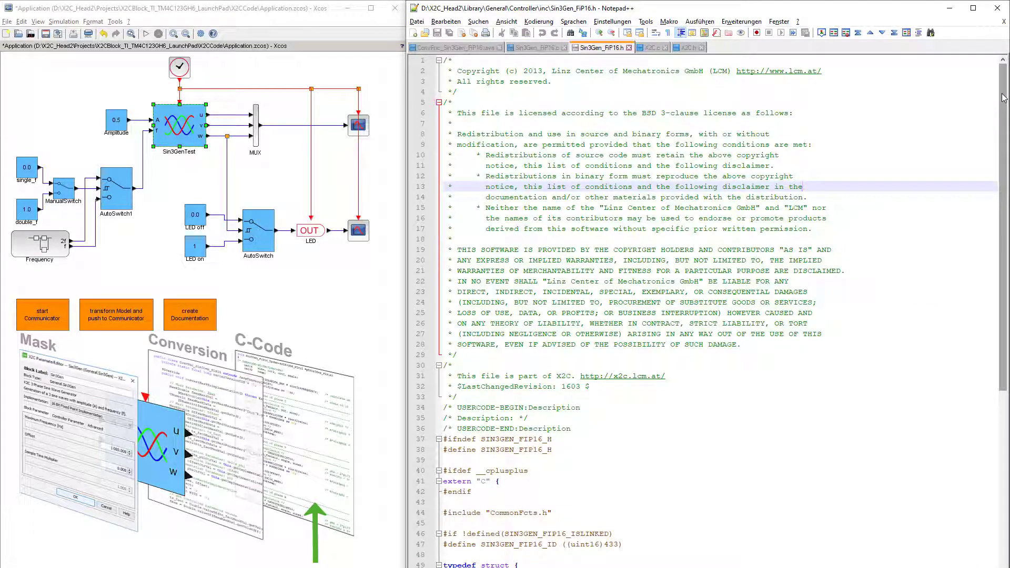
left_click_drag(1002, 96, 1002, 300)
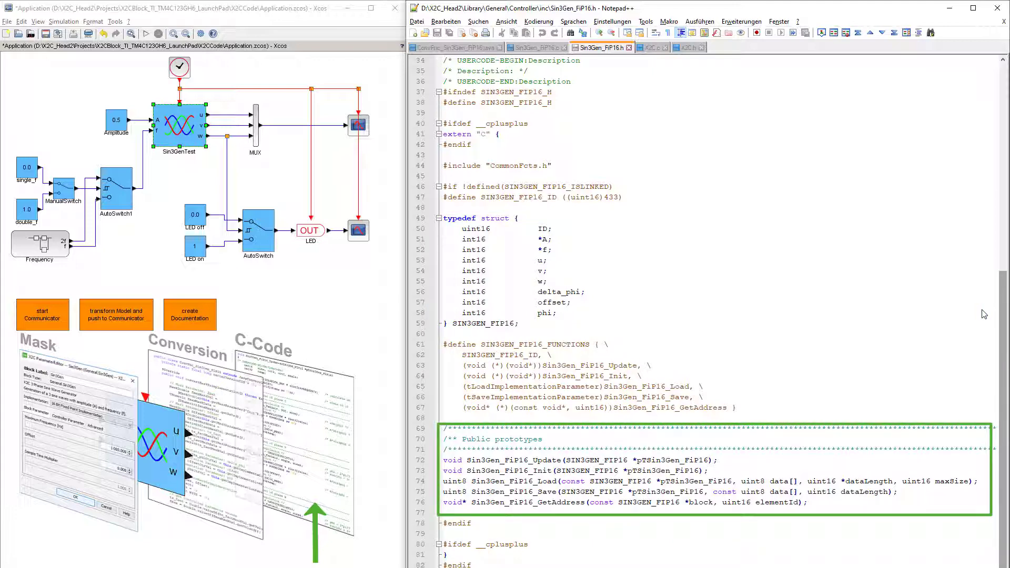
left_click(653, 49)
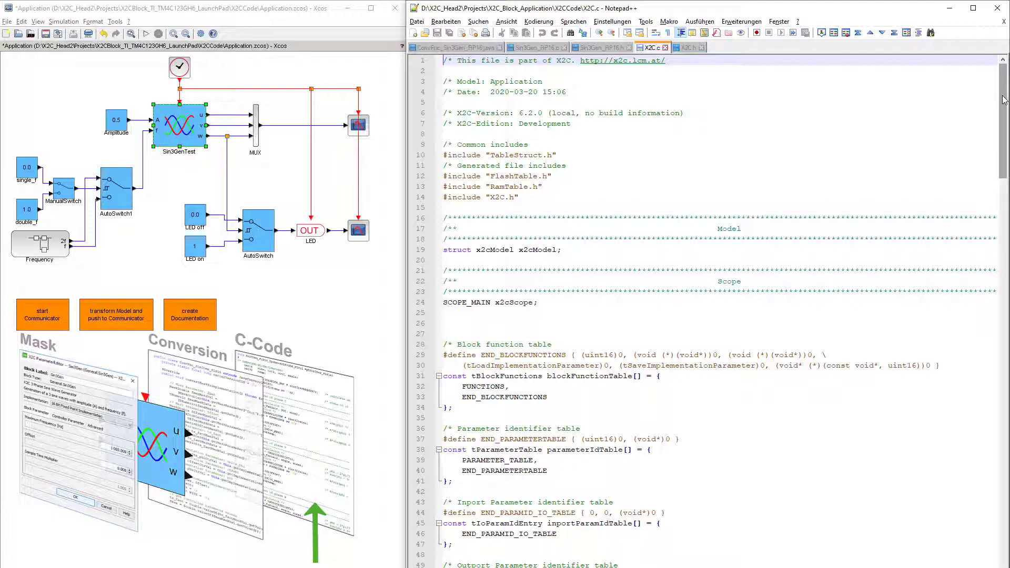
left_click_drag(1001, 98, 1004, 243)
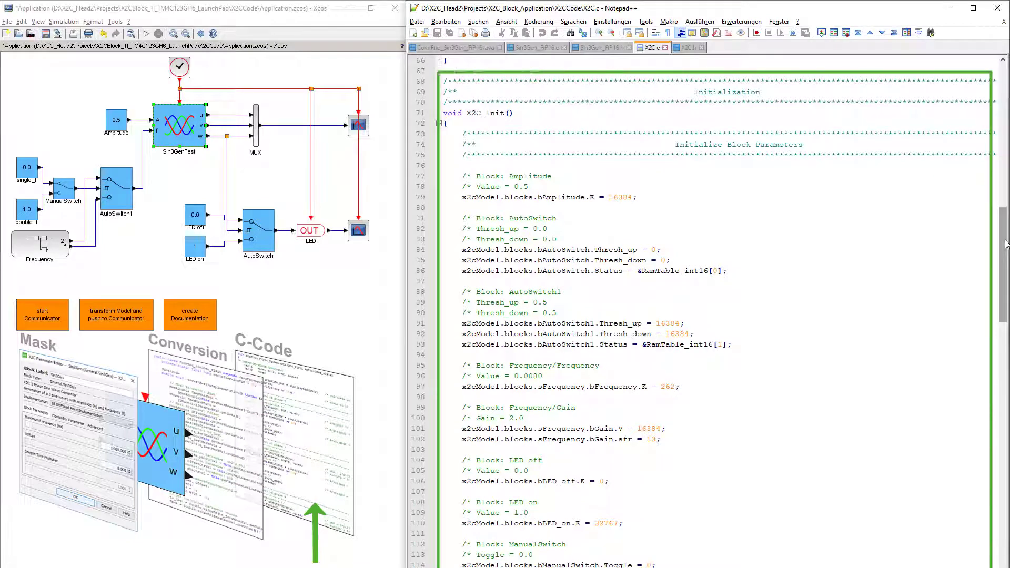
left_click_drag(1005, 242, 1004, 315)
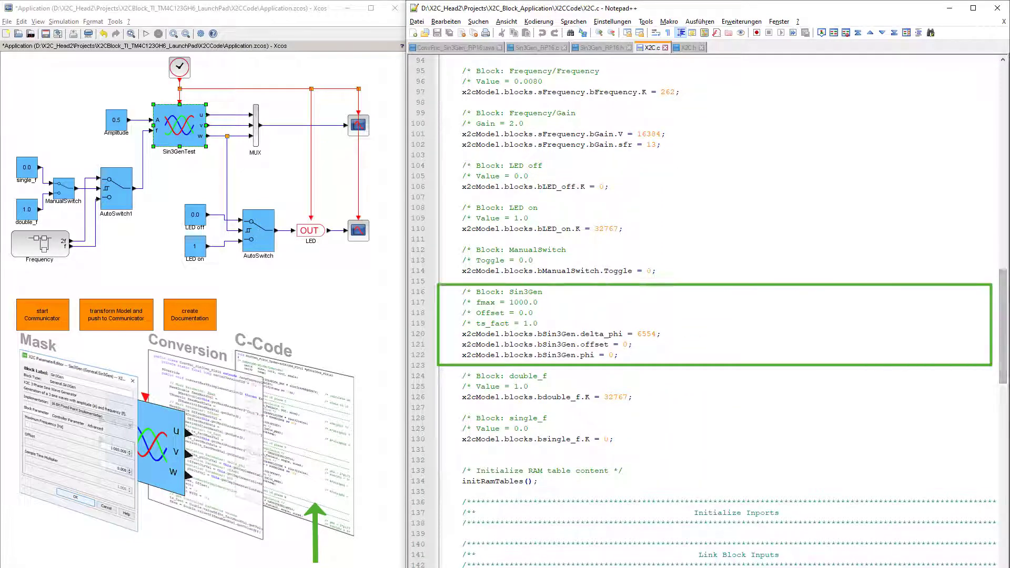
left_click_drag(1004, 307, 1005, 426)
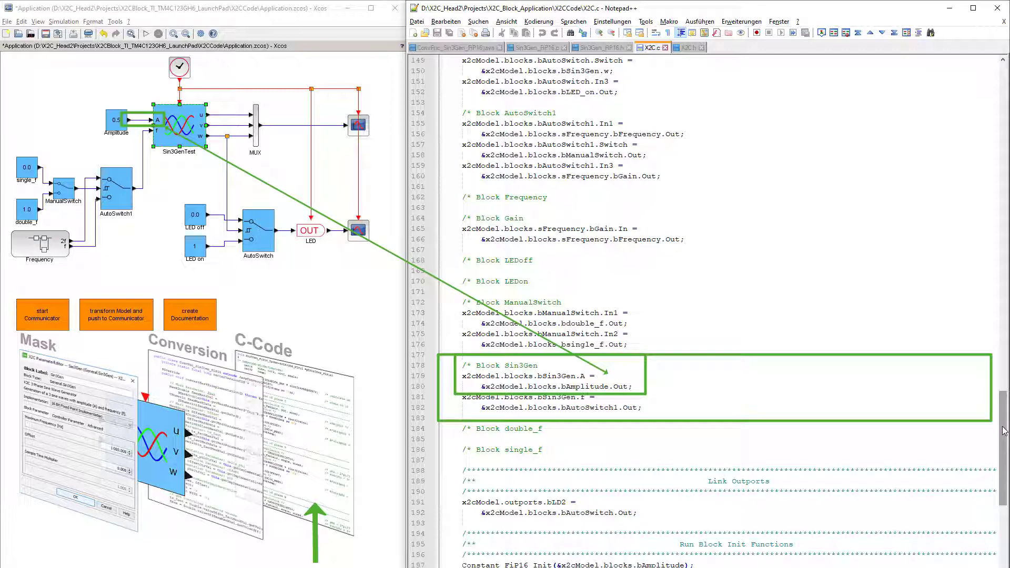
left_click_drag(1003, 428, 1004, 520)
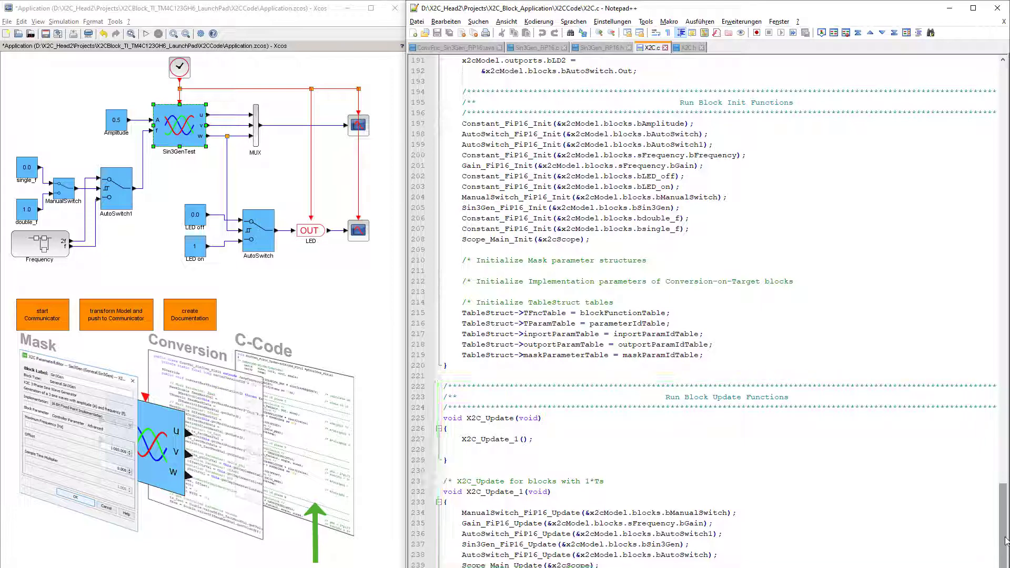
Step: Switch Notepad++ to the generated X2C.h header file
left_click(689, 48)
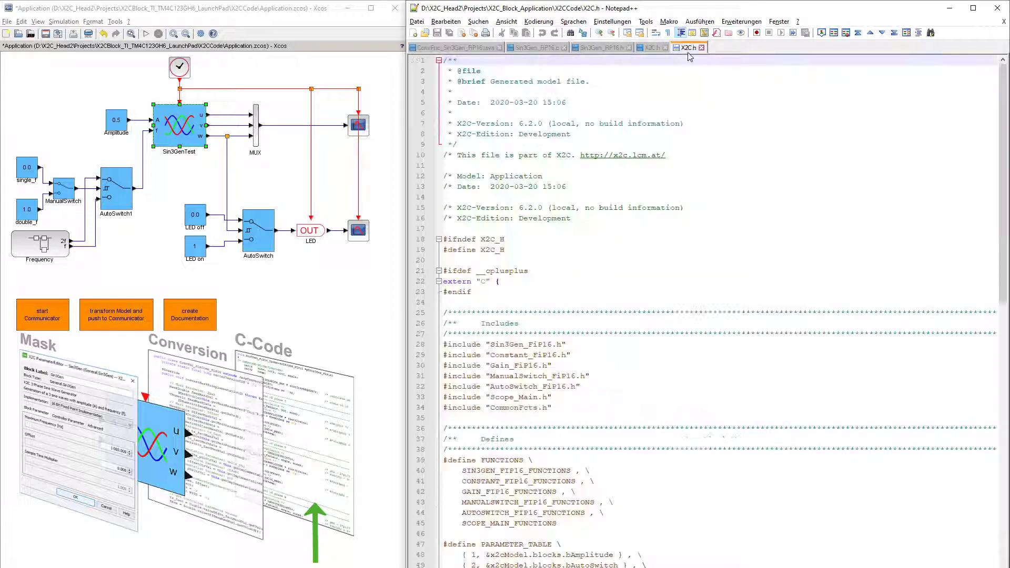
left_click_drag(1002, 124, 991, 235)
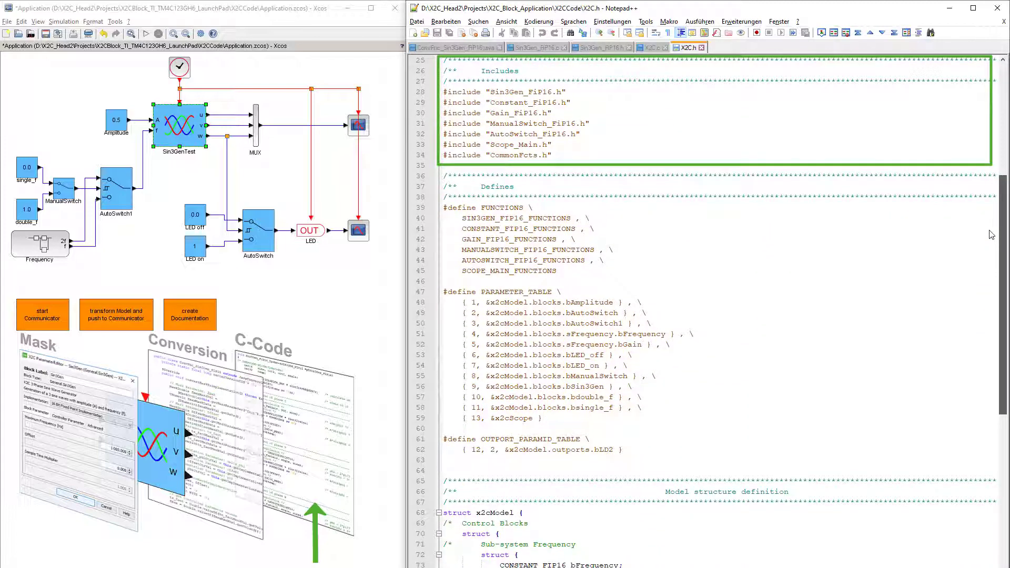
left_click_drag(991, 235, 1002, 428)
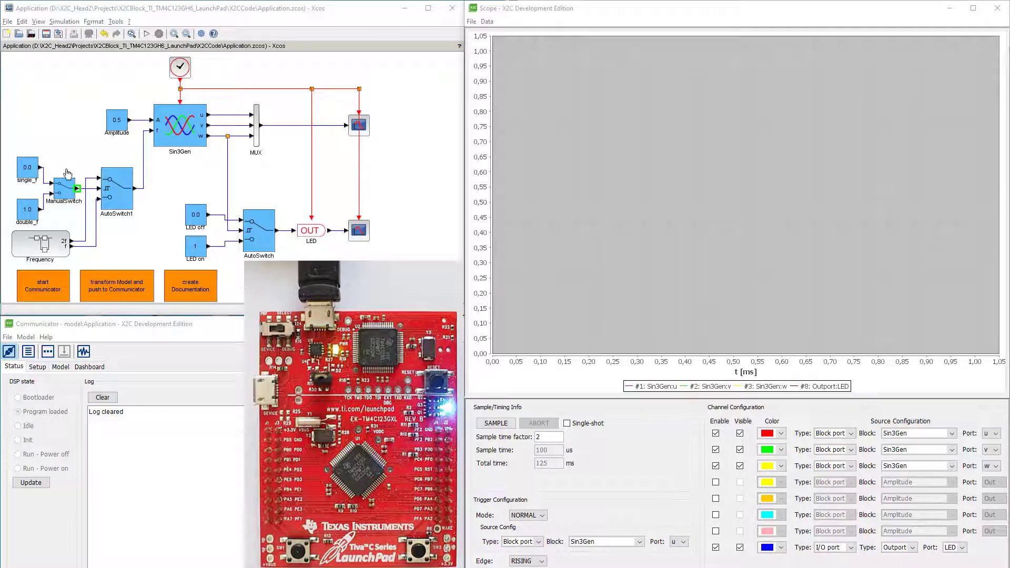
left_click(65, 192)
Step: Open the ManualSwitch parameter editor and sample the Sin3Gen sine phases and LED pulse over 125 ms
double_click(65, 192)
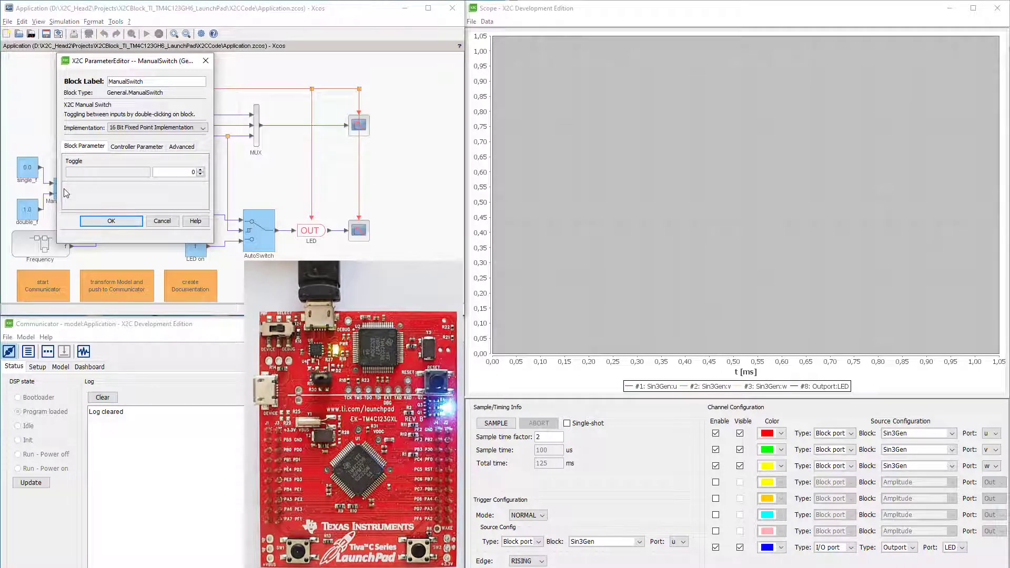
left_click(495, 423)
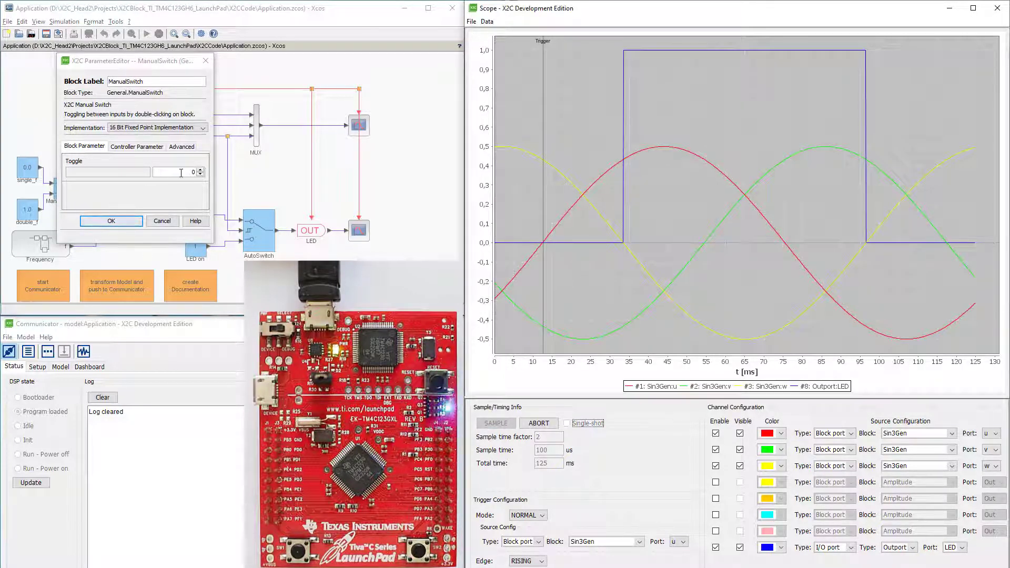
Step: Edit the ManualSwitch Toggle value in the ParameterEditor
left_click(181, 172)
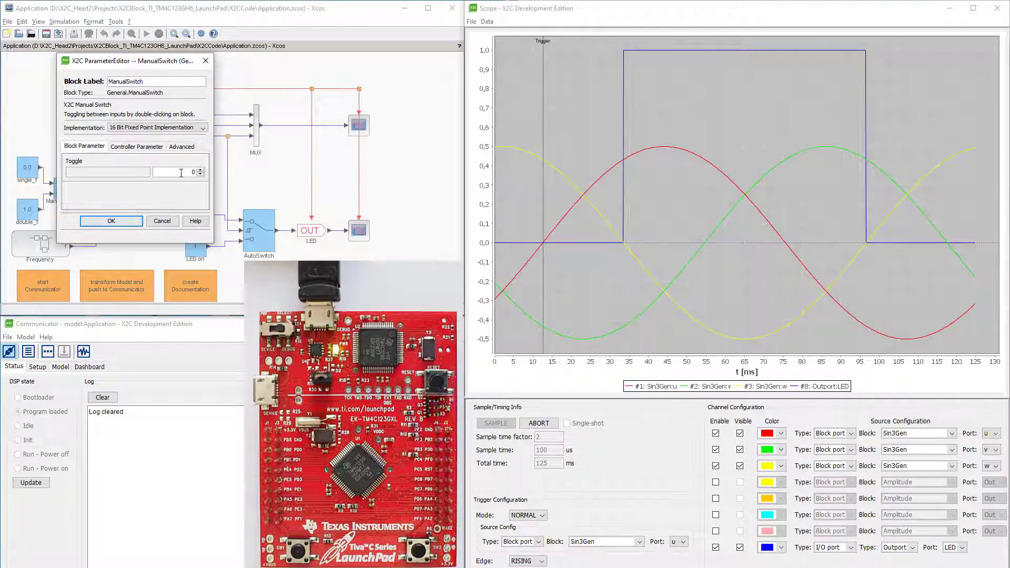
type("1")
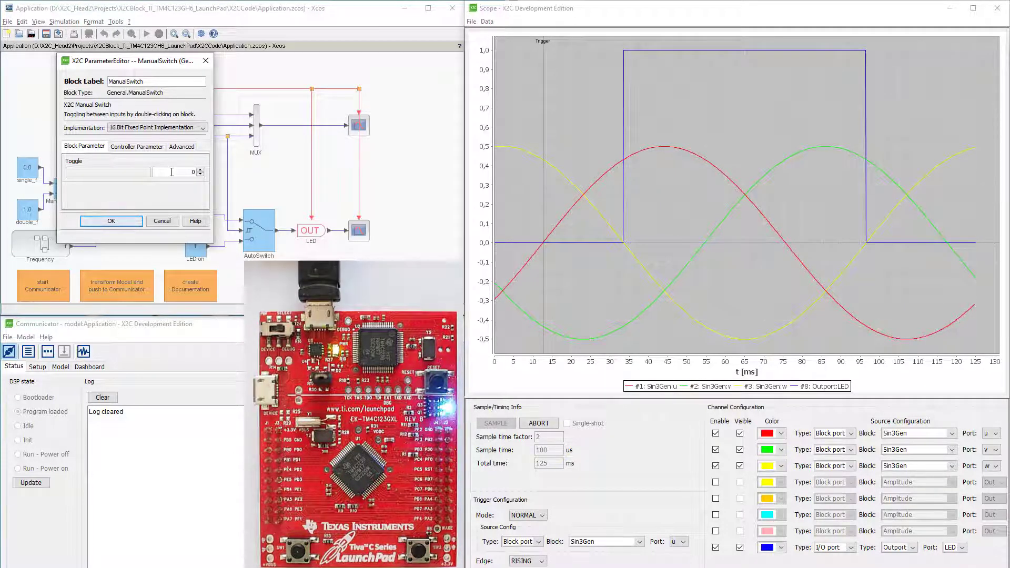
left_click(111, 221)
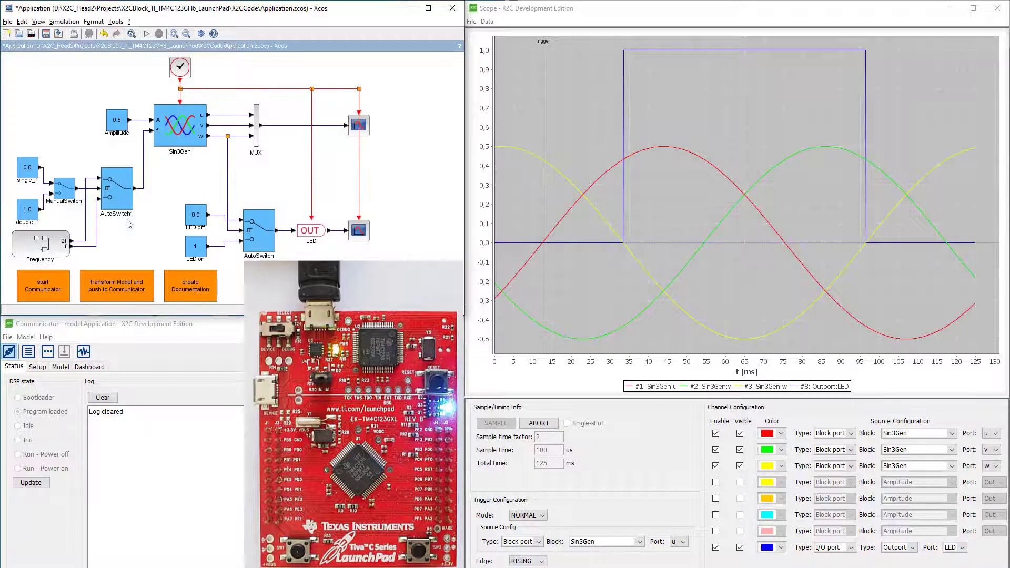